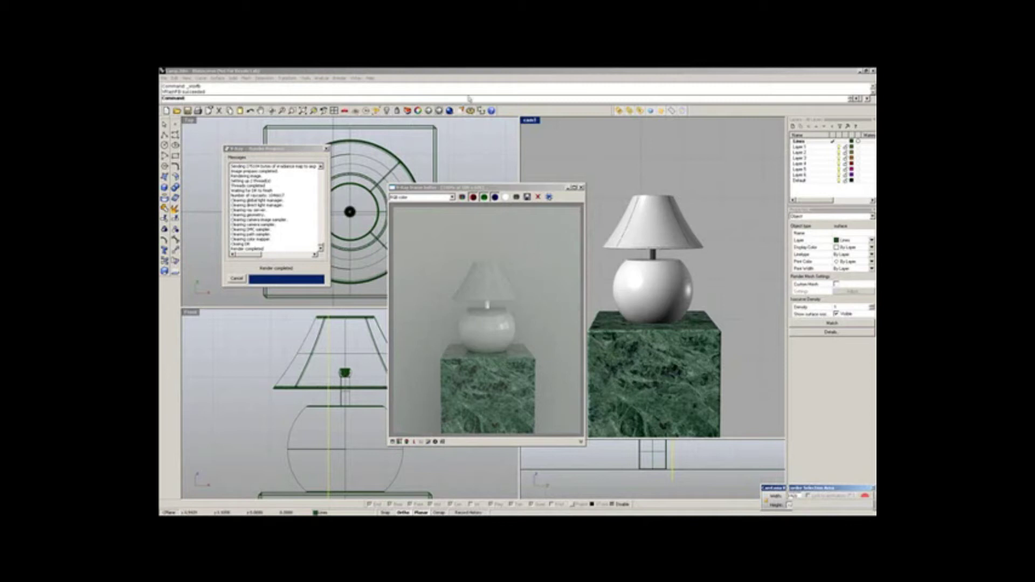
Step: Open the Lights flyout once the green marble pedestal render has finished
left_click(465, 115)
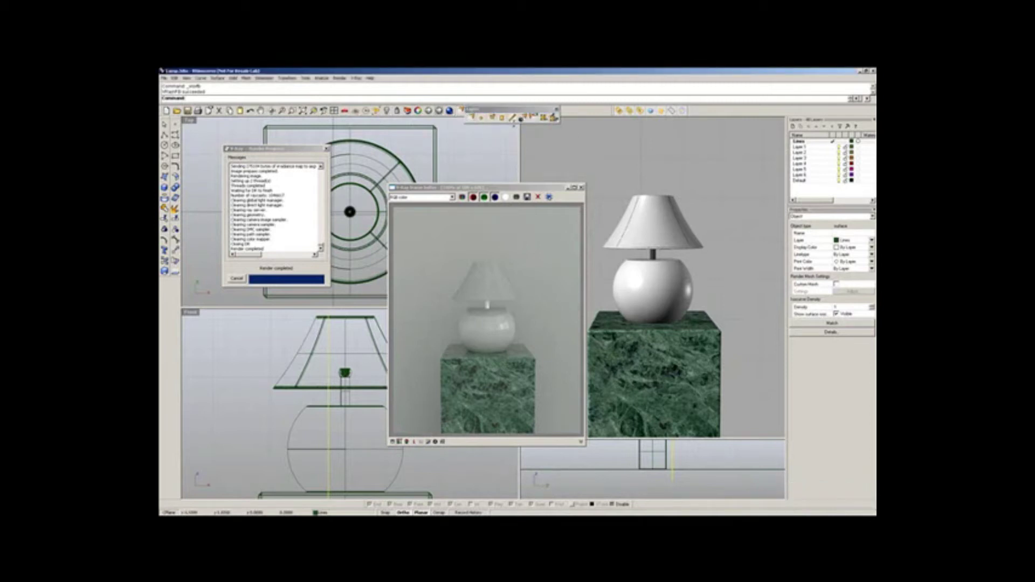
Step: Place a point light inside the lampshade above the lamp's neck and select it
left_click(481, 120)
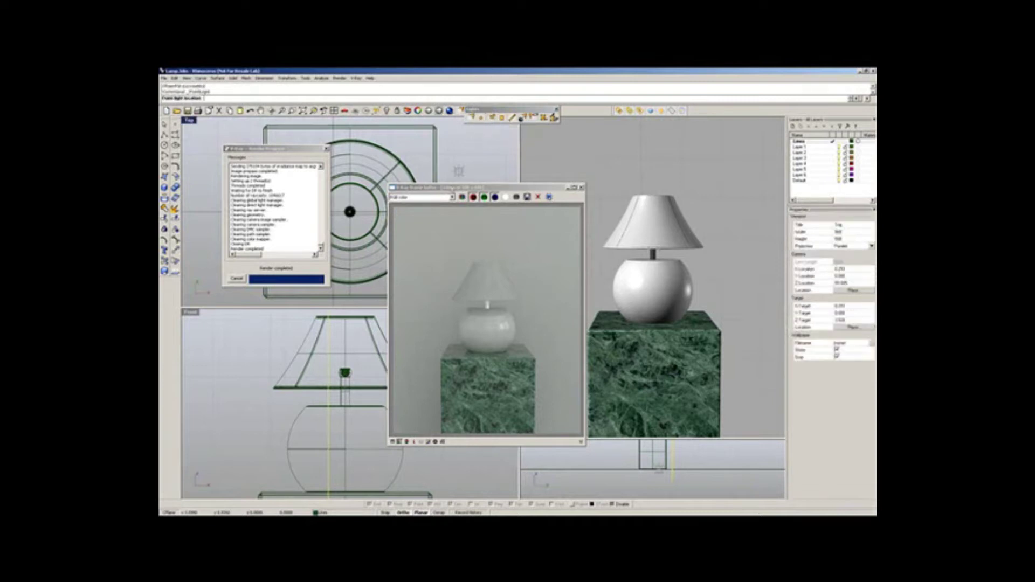
left_click(344, 352)
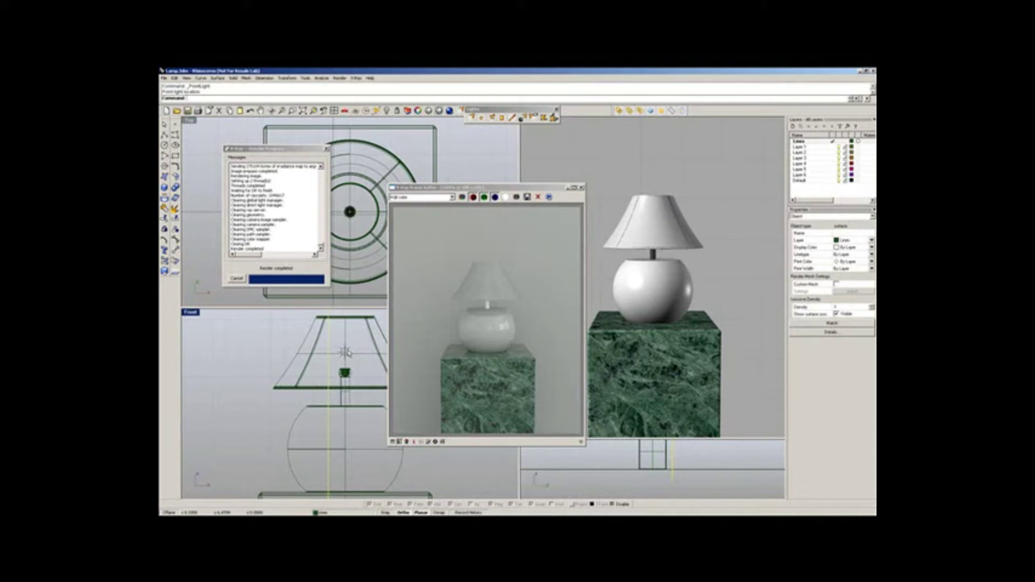
left_click(345, 353)
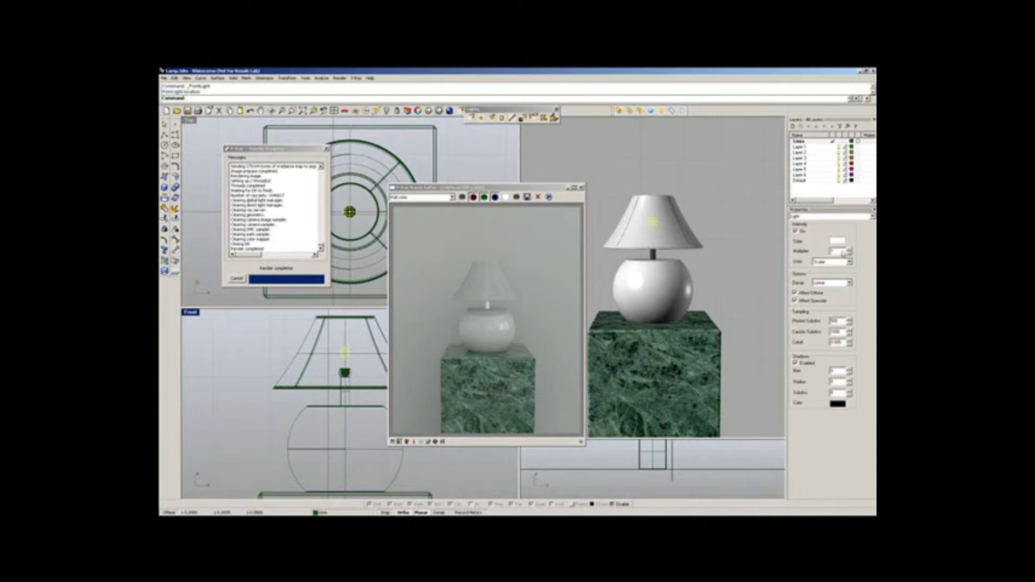
Step: Set the point light's decay to Inverse and its colour to a pale cream
double_click(841, 253)
left_click(831, 283)
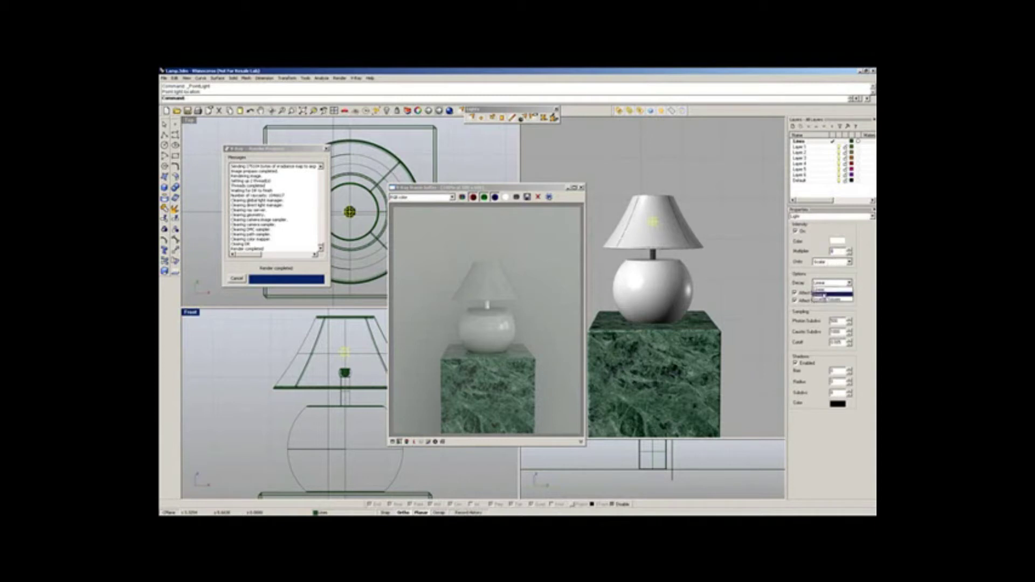
left_click(824, 295)
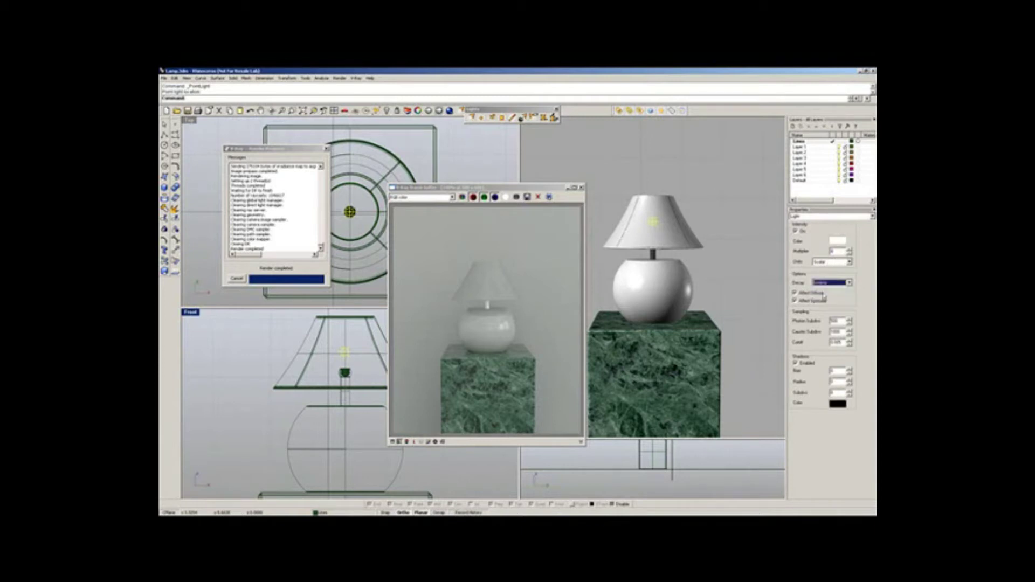
left_click(836, 242)
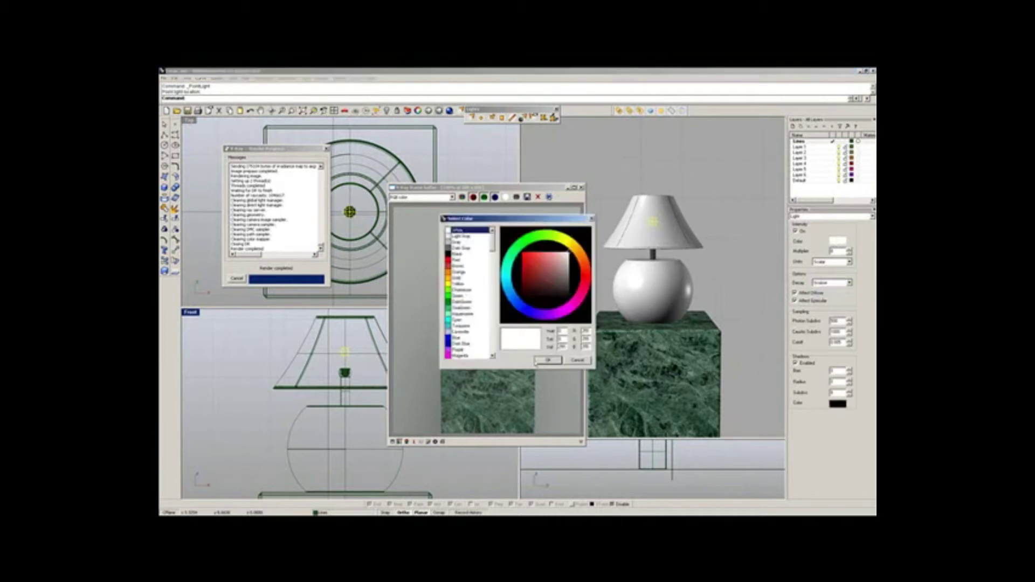
left_click_drag(566, 241, 570, 252)
left_click(563, 257)
left_click(547, 361)
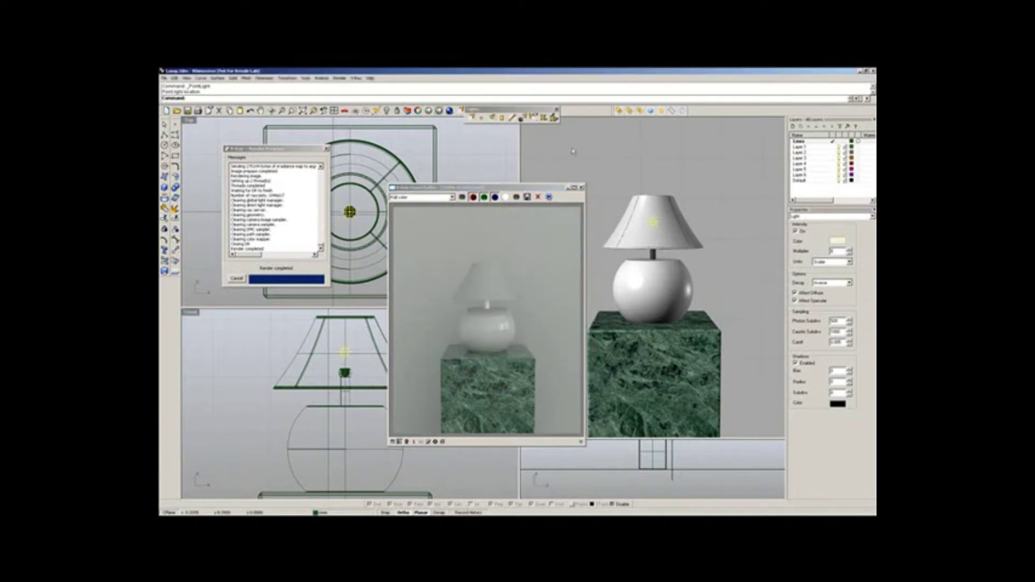
left_click(558, 109)
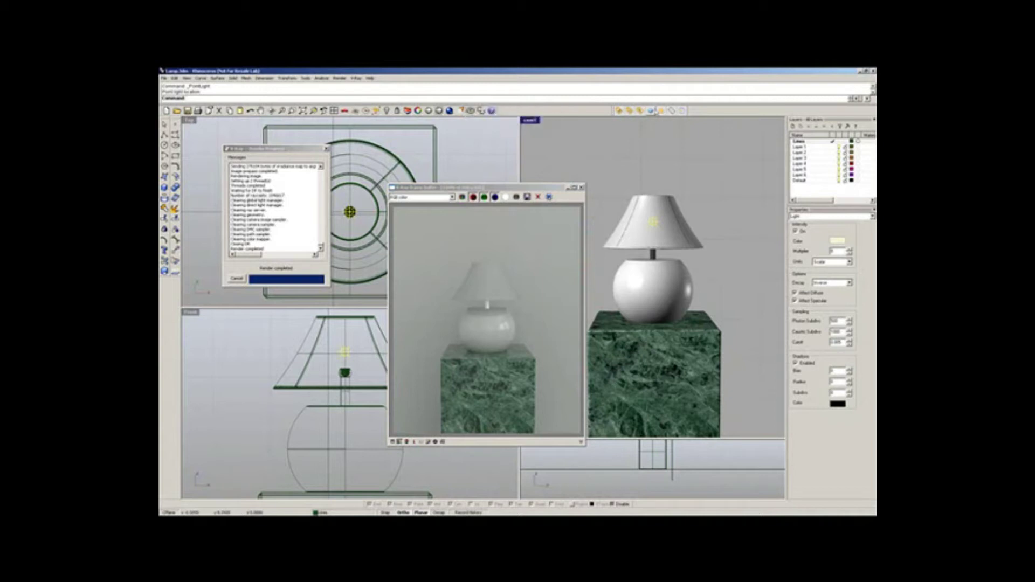
Step: Render with the new point light, then edit its Shadows Radius and Subdivs fields
left_click(652, 111)
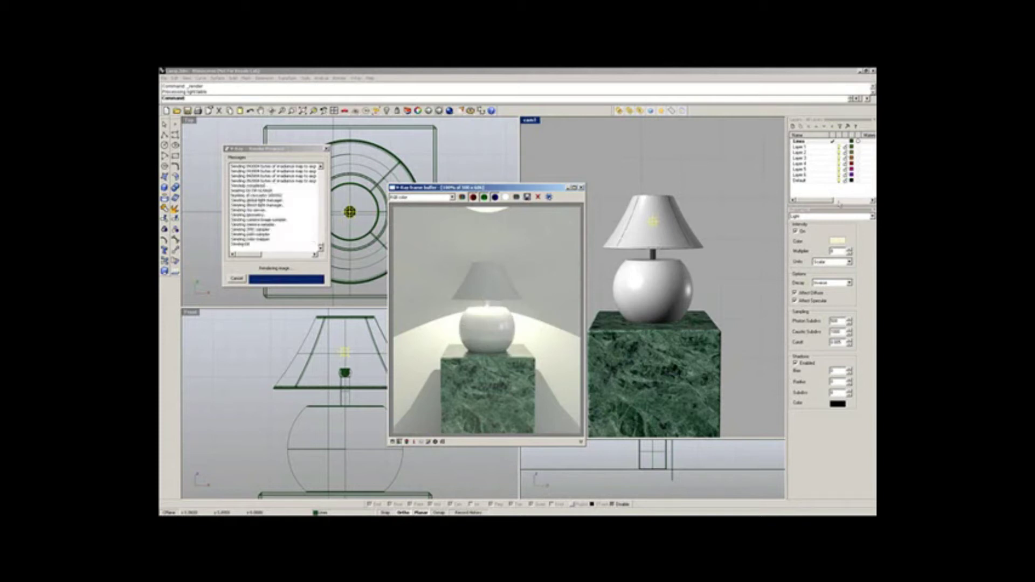
left_click(841, 381)
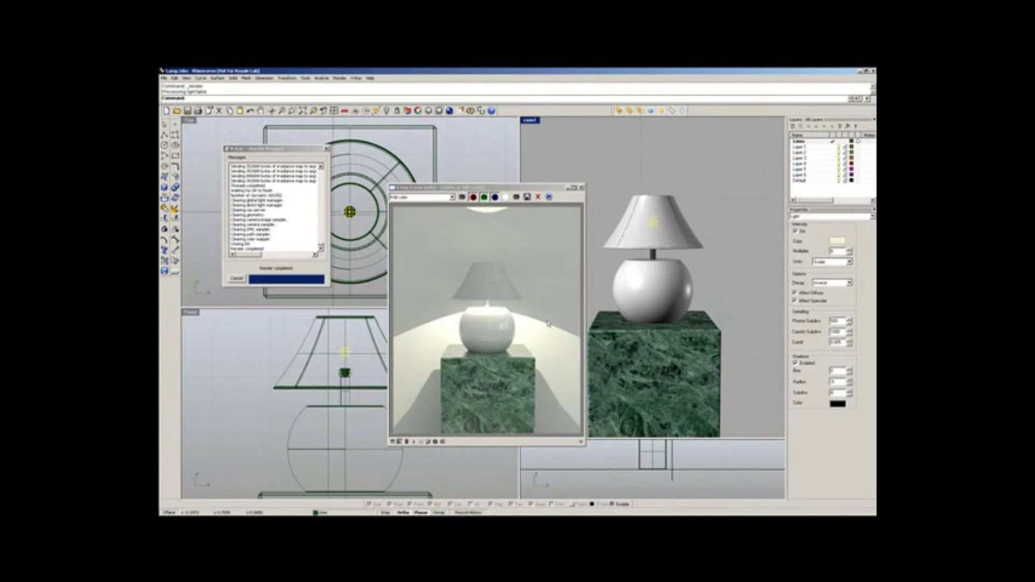
left_click(840, 393)
Step: Re-render with updated shadows, shift the frame buffer right, render again, and open the Material Editor
left_click(651, 111)
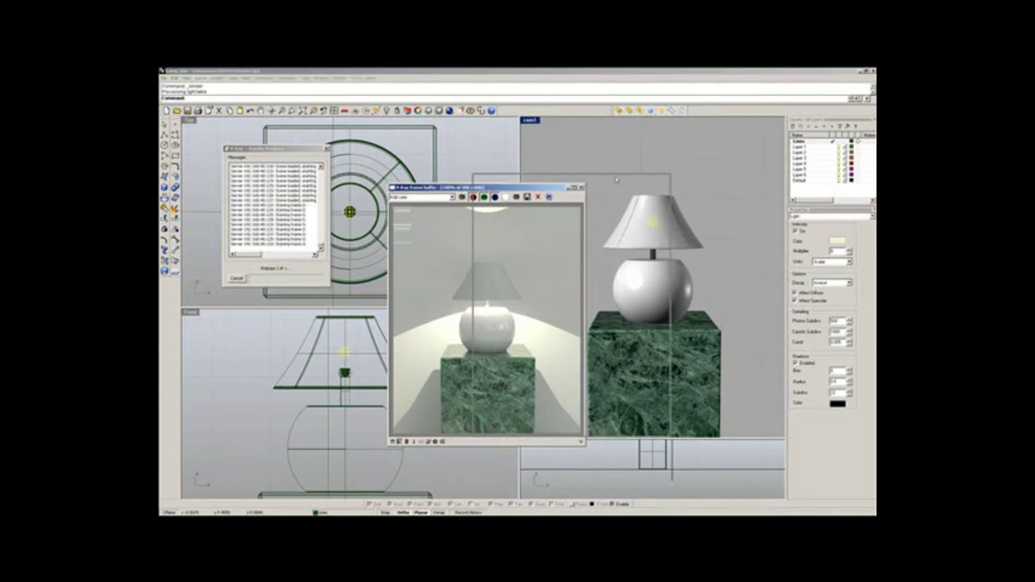
left_click_drag(541, 187, 625, 177)
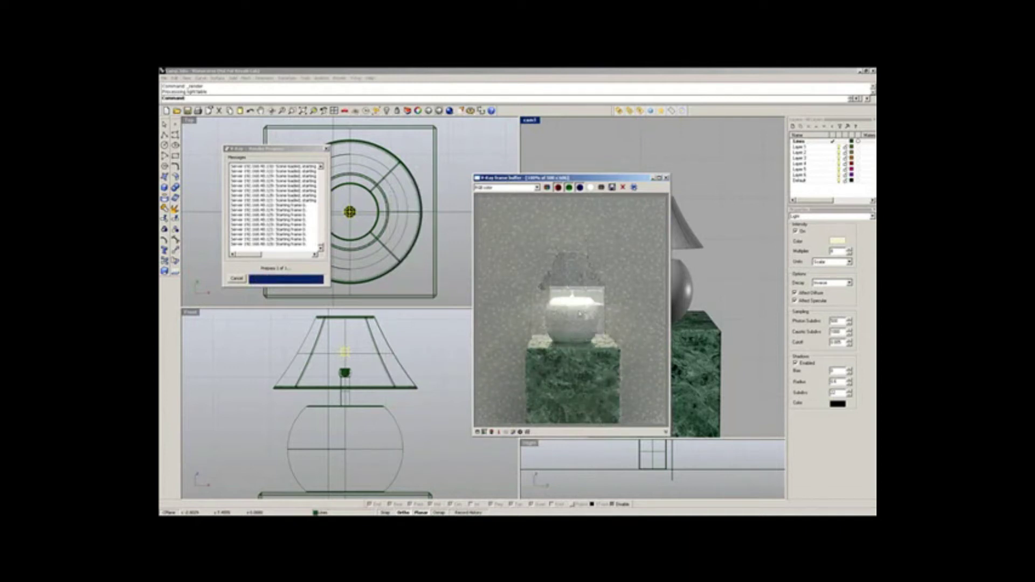
left_click_drag(613, 178, 644, 181)
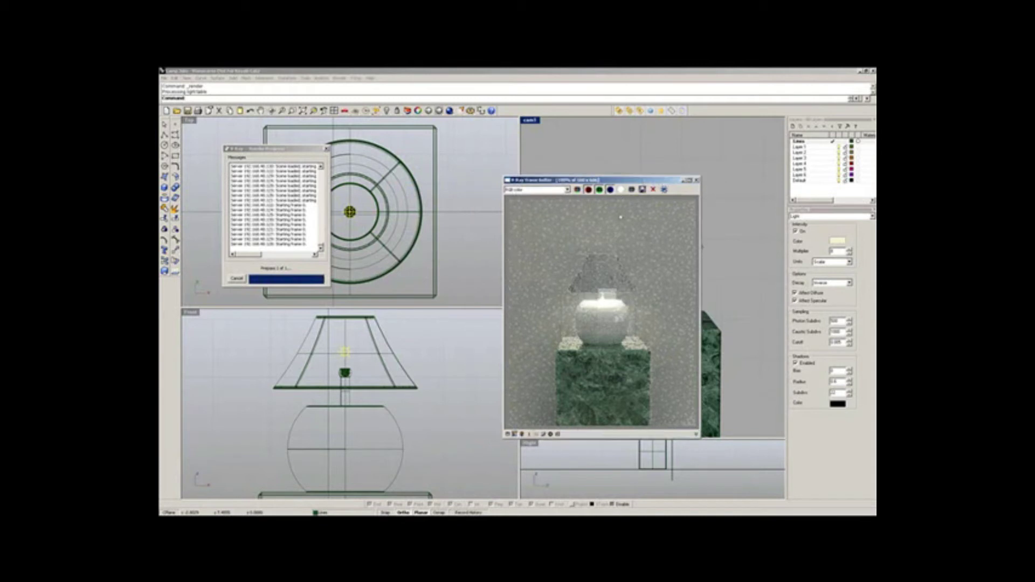
left_click(619, 110)
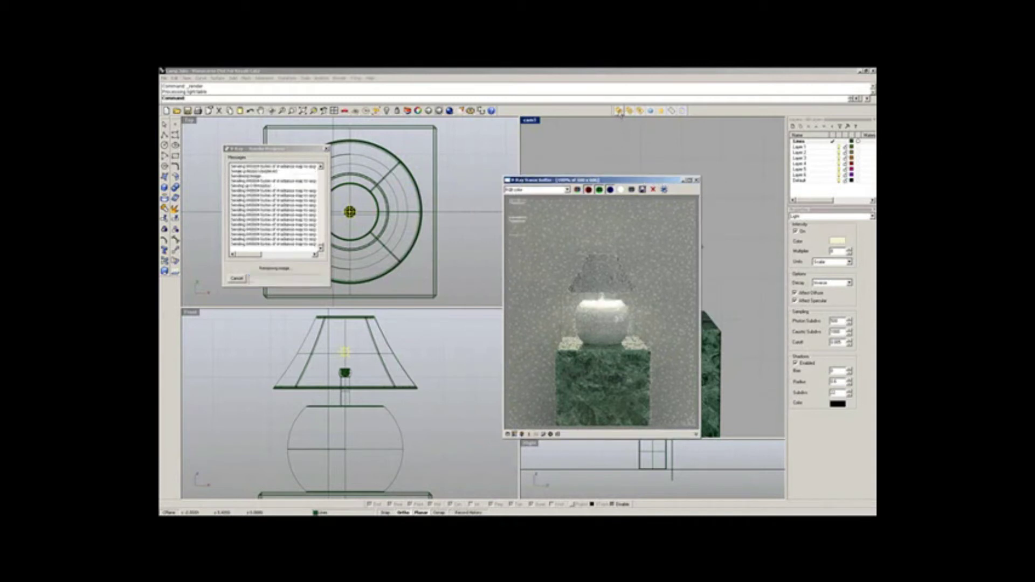
left_click(629, 111)
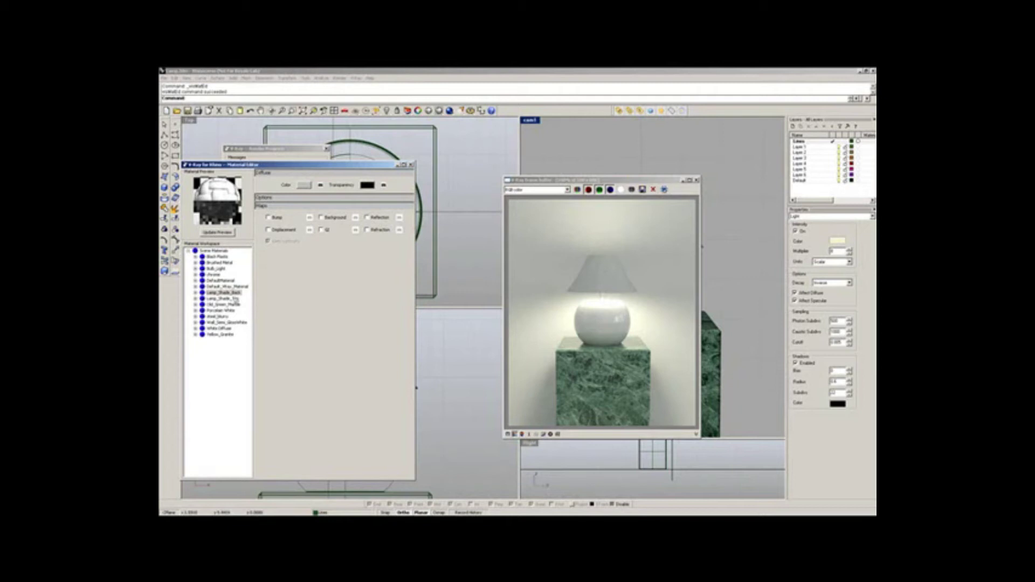
Step: Give Lamp_Shade_Top a bump texture with multiplier 0.45 and apply it
left_click(231, 298)
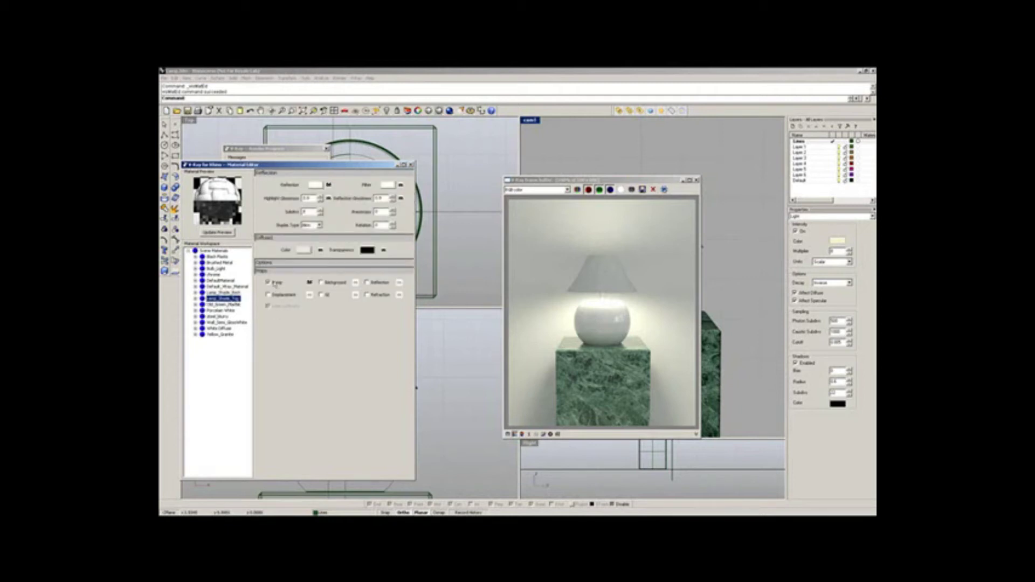
left_click(310, 283)
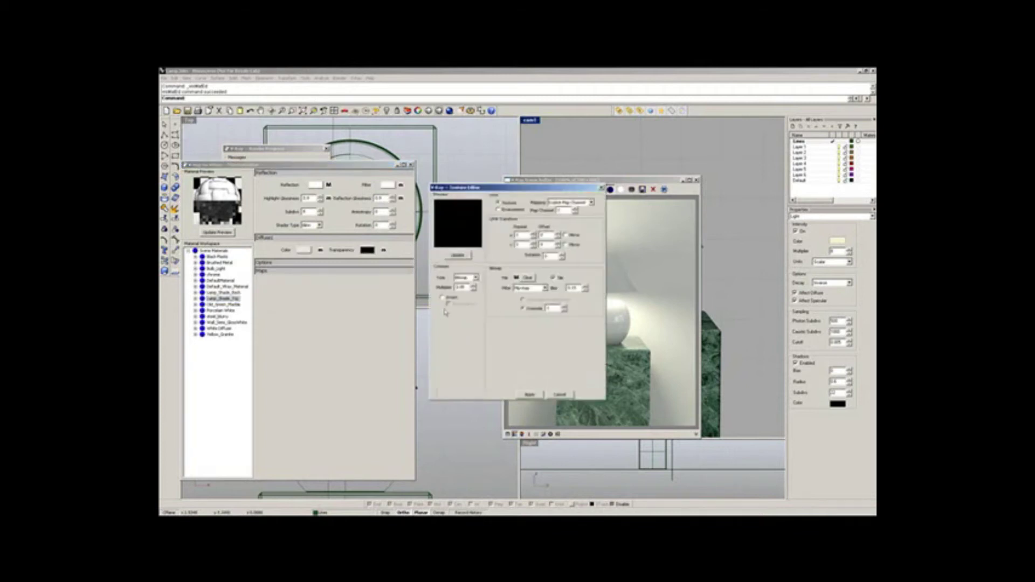
type("0.45")
left_click(458, 255)
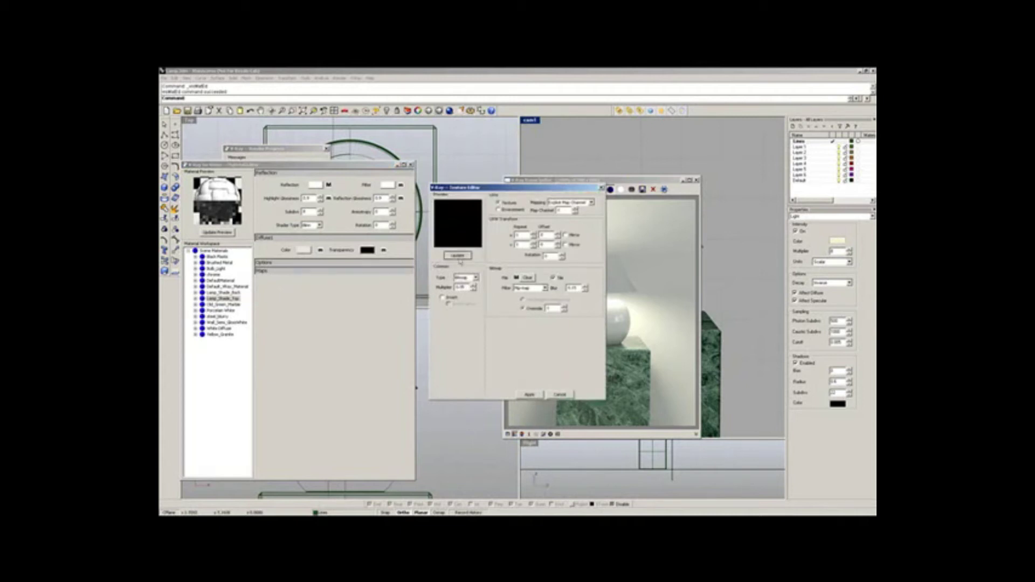
left_click(529, 394)
left_click(218, 232)
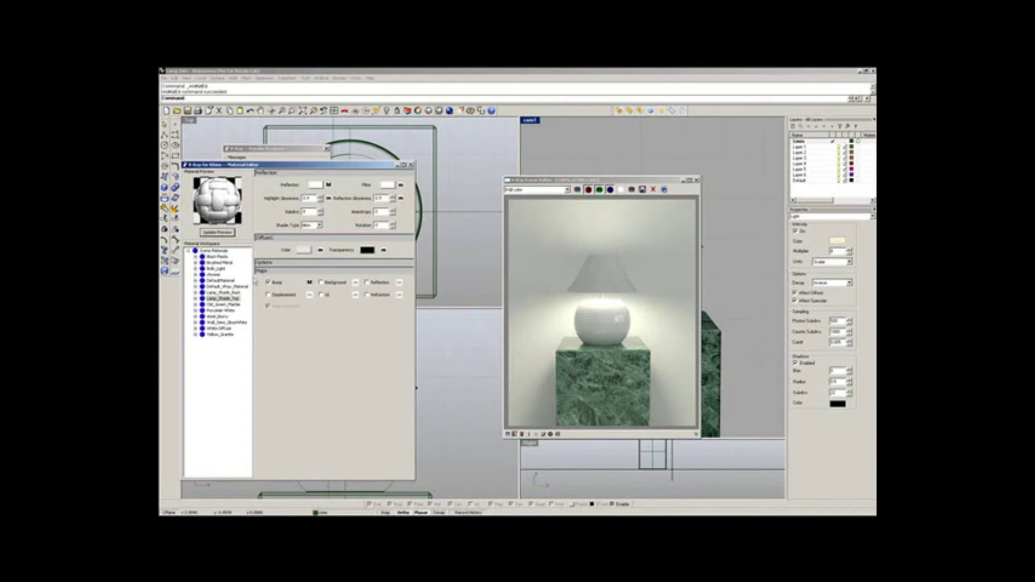
Step: Refresh the Lamp_Shade_Back preview and open the add-material menu under Scene Materials
left_click(240, 292)
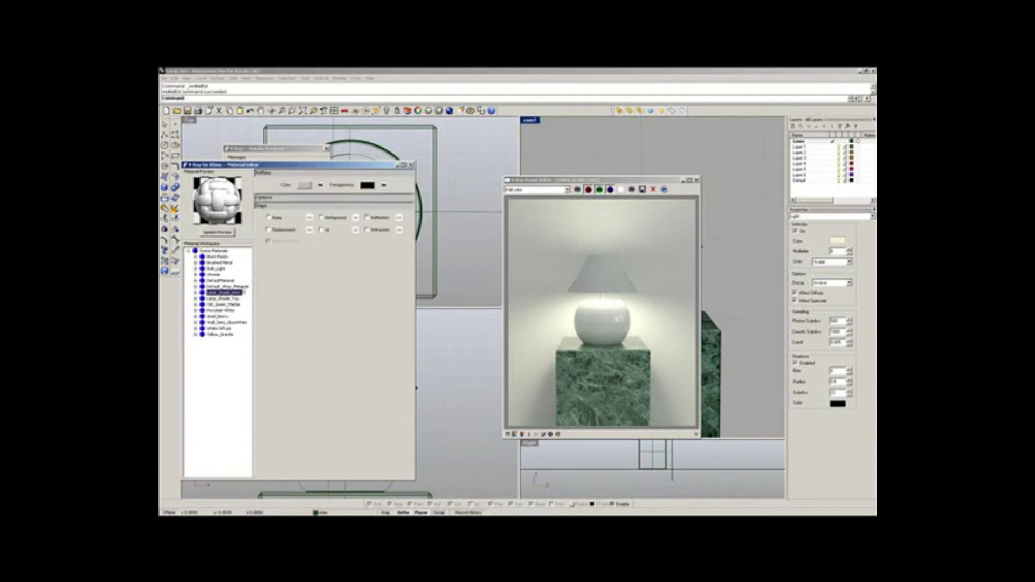
left_click(218, 233)
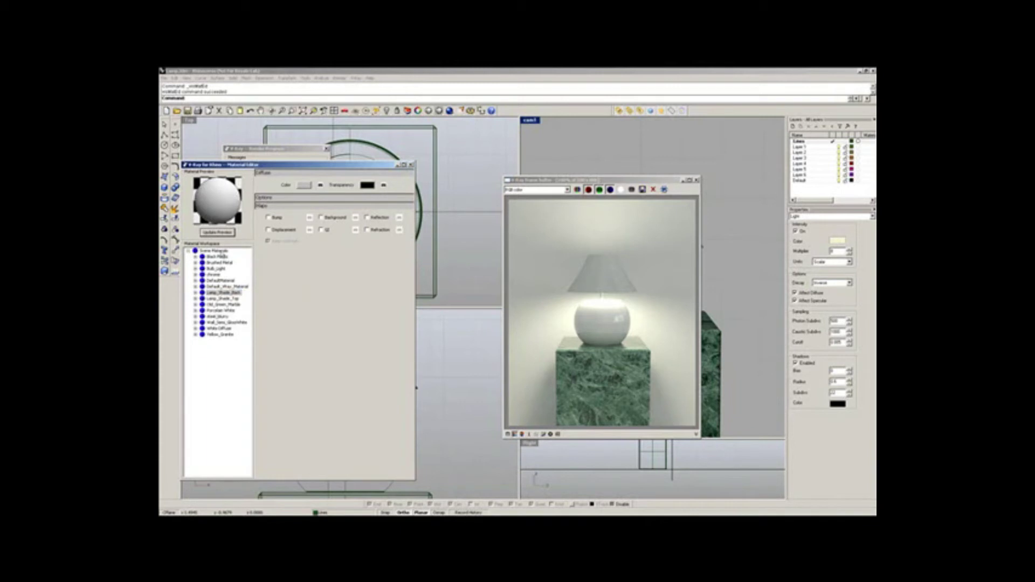
left_click(216, 251)
right_click(219, 251)
mouse_move(237, 254)
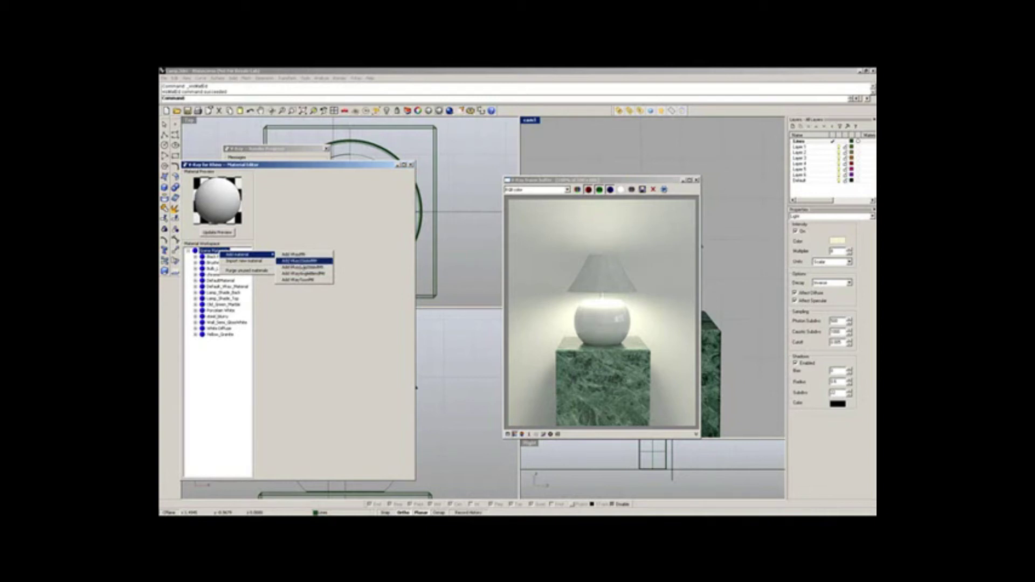
Step: Add a VRay2SidedMtl with Lamp_Shade_Top as its front material
left_click(309, 262)
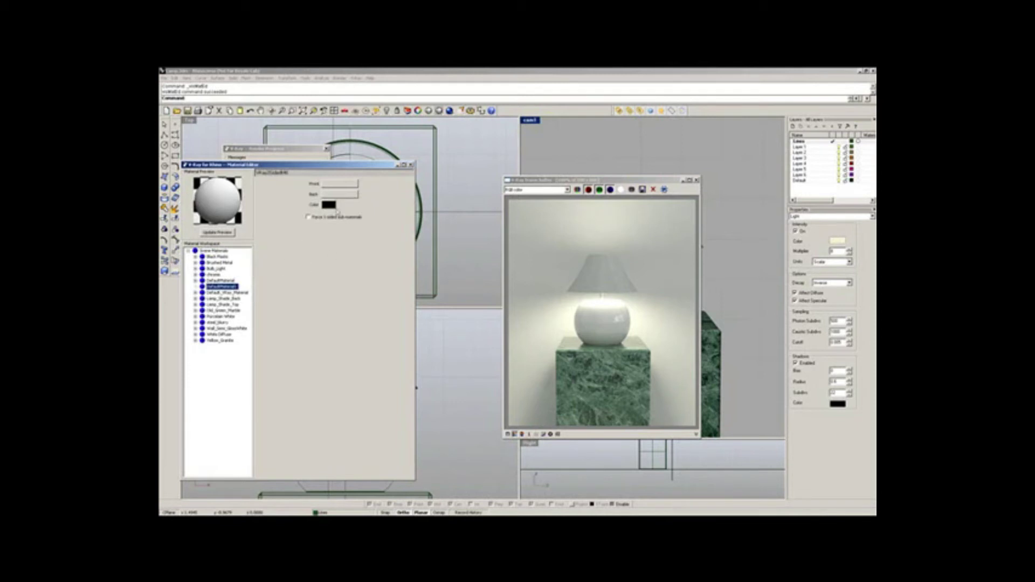
left_click(333, 184)
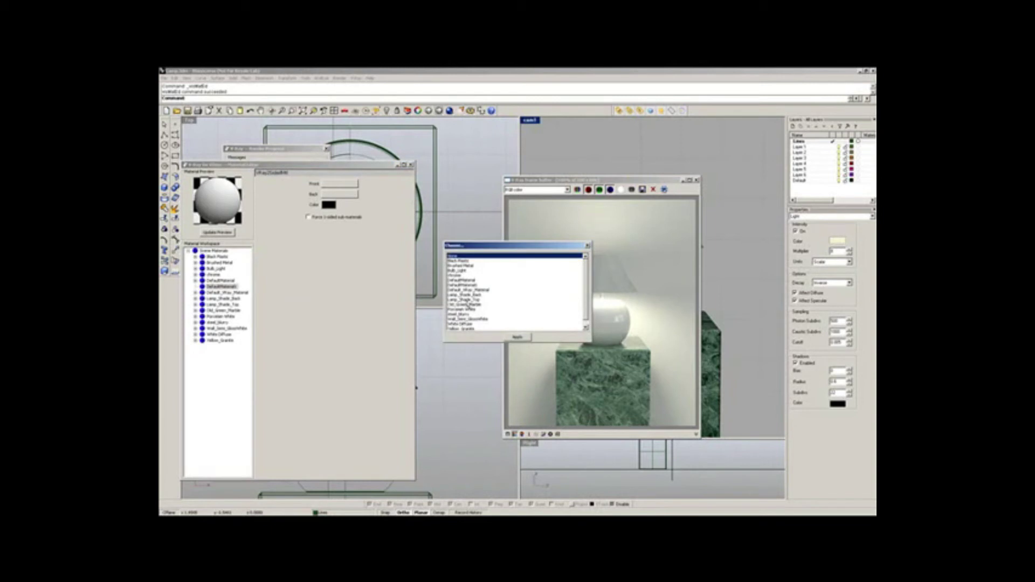
left_click(464, 299)
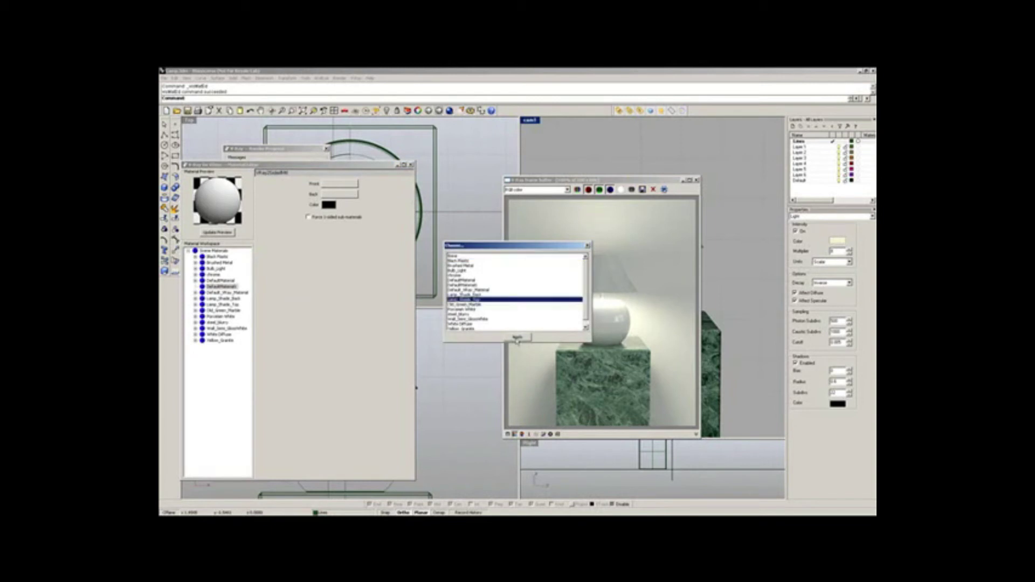
left_click(517, 337)
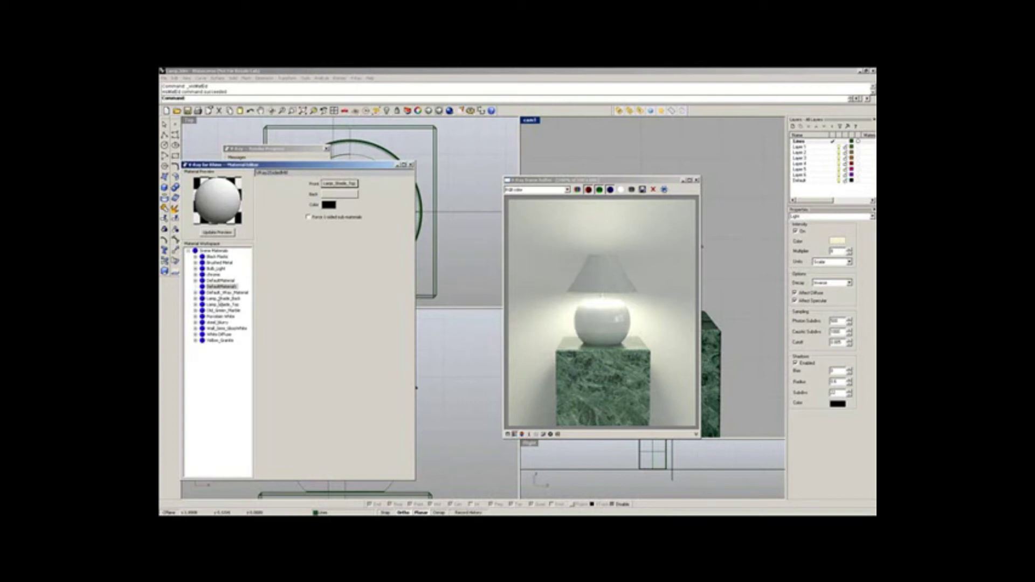
Step: Set Lamp_Shade_Back as the two-sided material's back material
left_click(232, 299)
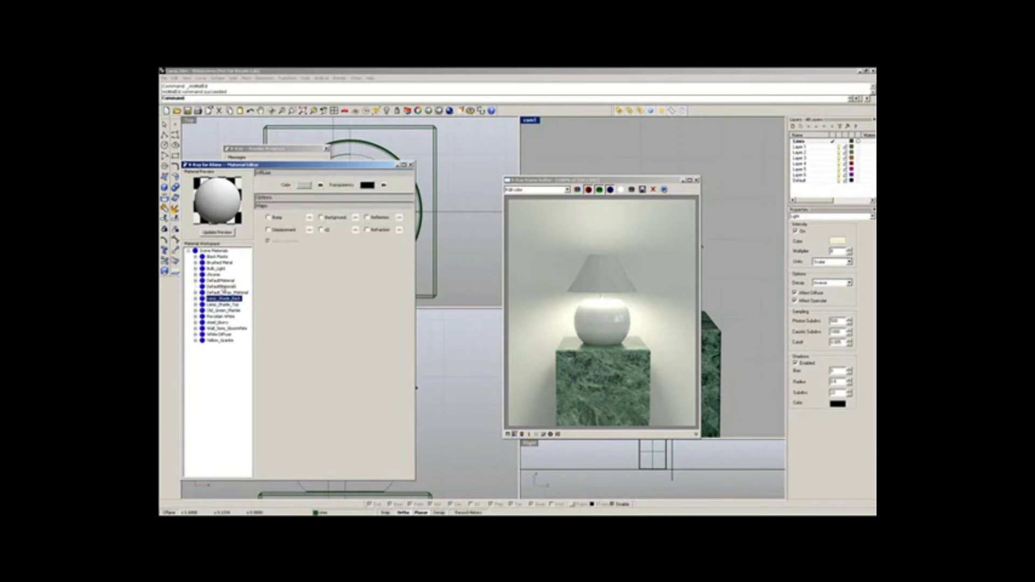
left_click(221, 286)
left_click(340, 194)
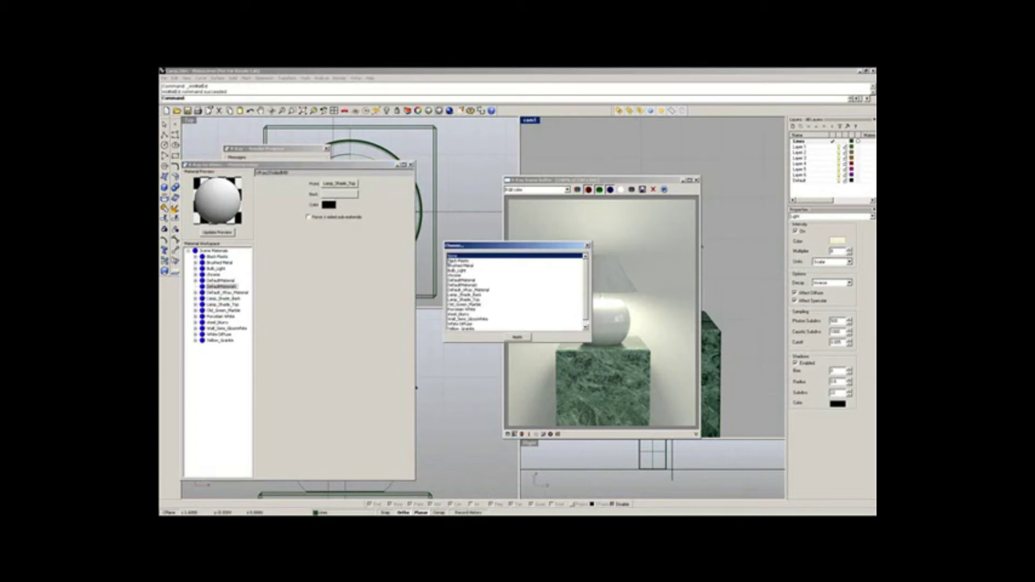
left_click(475, 295)
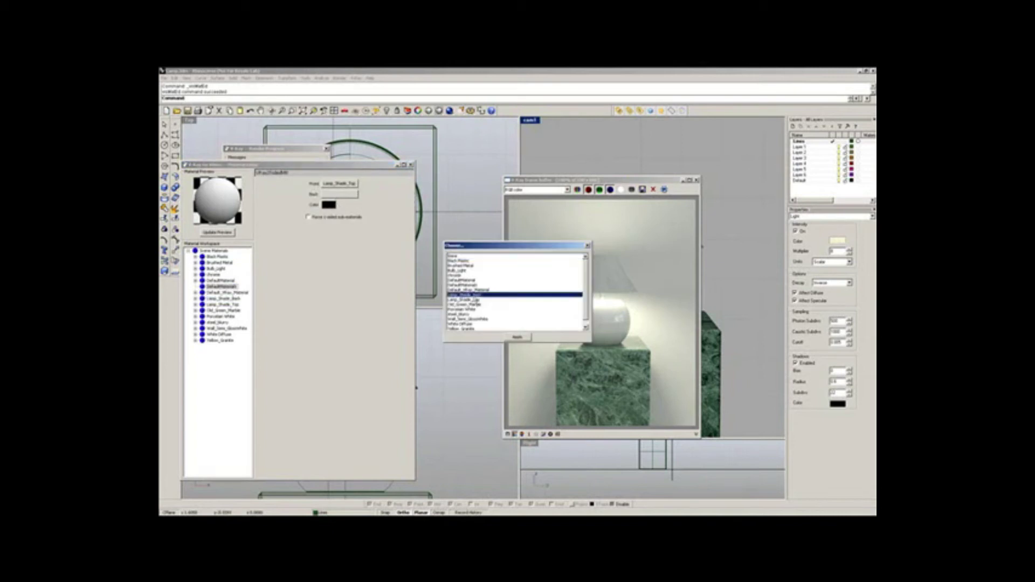
left_click(516, 339)
left_click(222, 287)
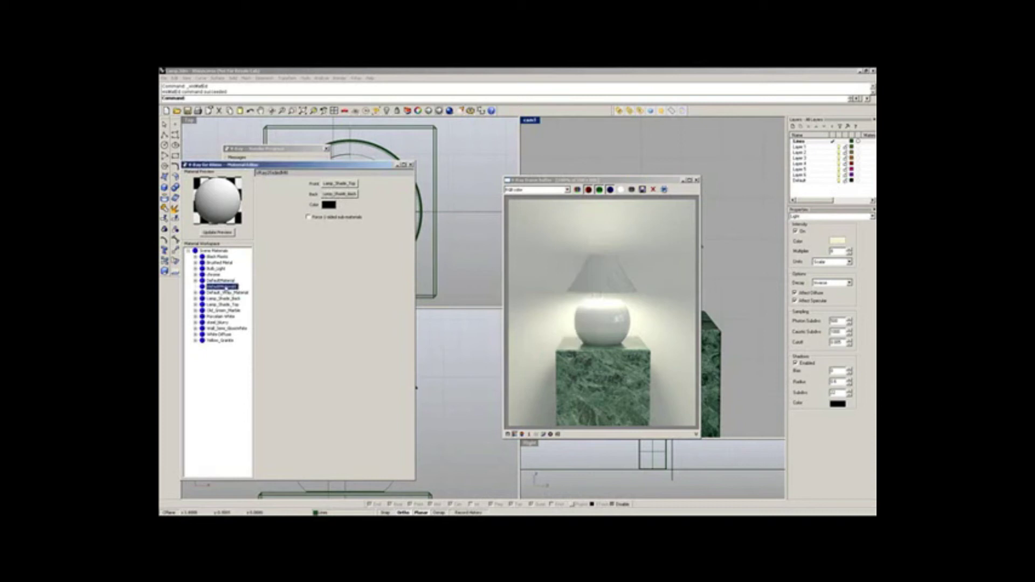
Step: Rename the two-sided material to Lamp_Shade and enable Force 2-sided sub-materials
key("F2")
key("BackSpace")
type("p_Ba")
type("ade")
key("Return")
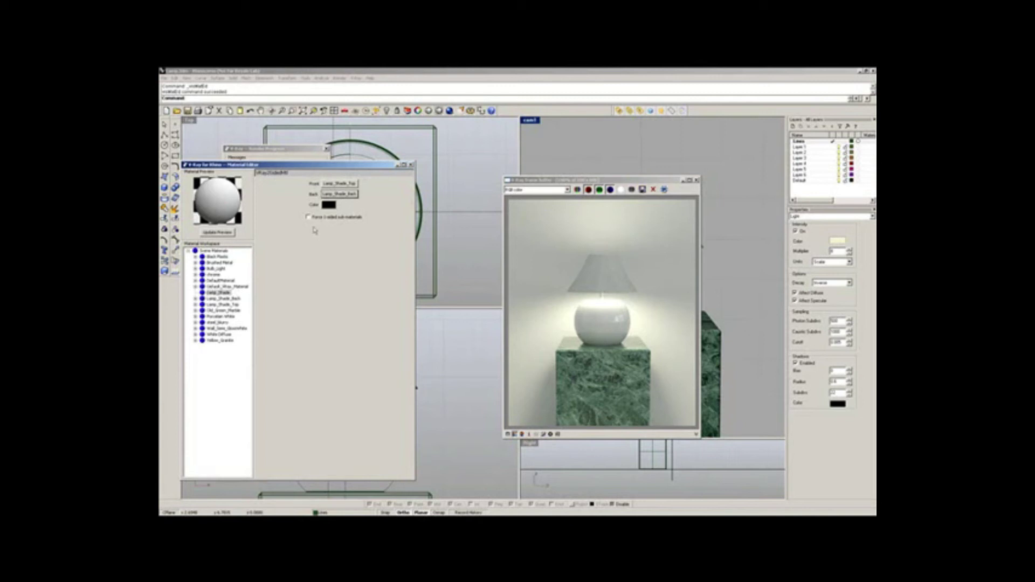
left_click(308, 217)
Step: Set the Lamp_Shade colour to white, then darken it to a dark grey
left_click(329, 205)
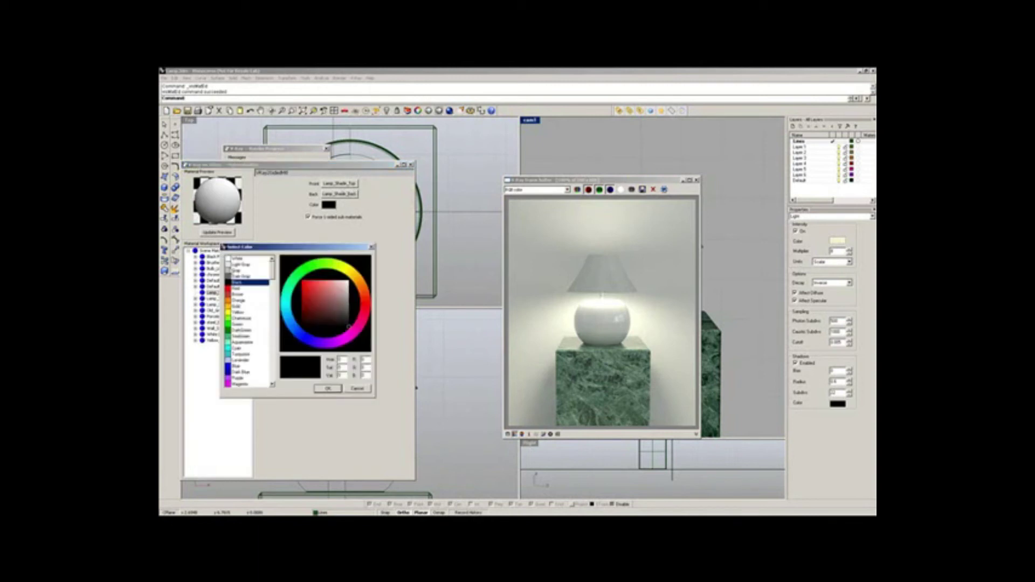
left_click(232, 258)
left_click(329, 389)
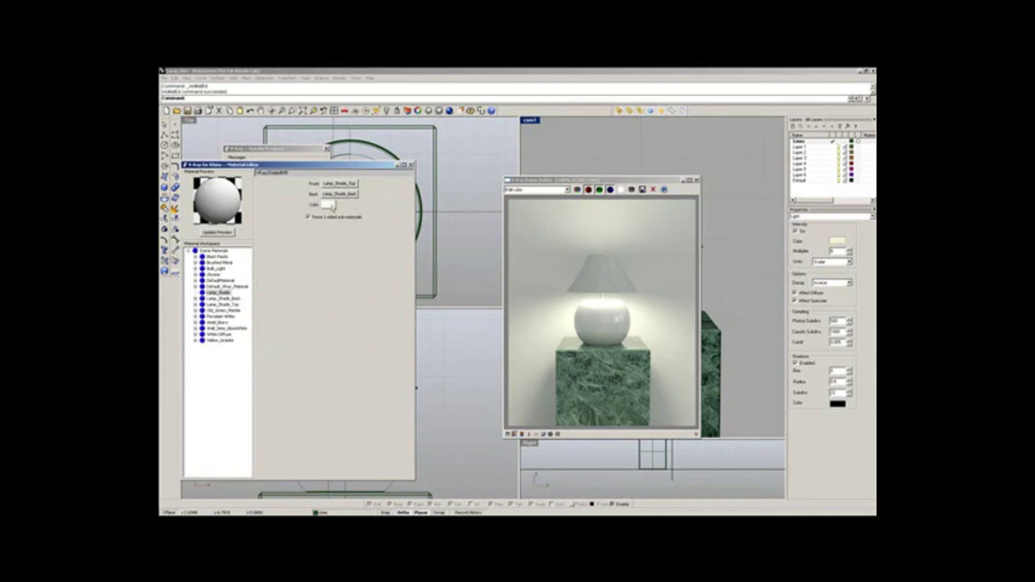
left_click(330, 204)
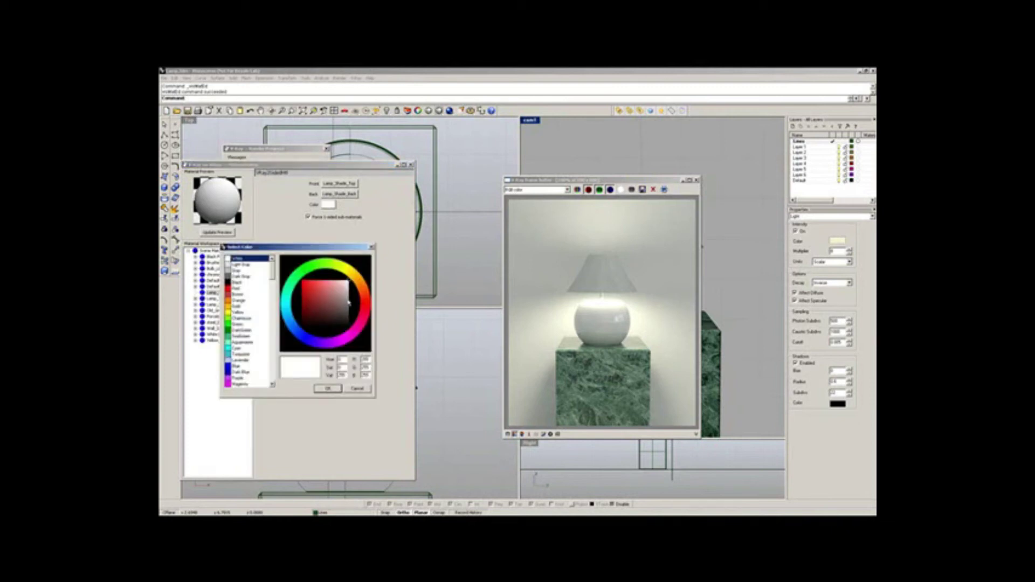
left_click_drag(351, 284, 362, 319)
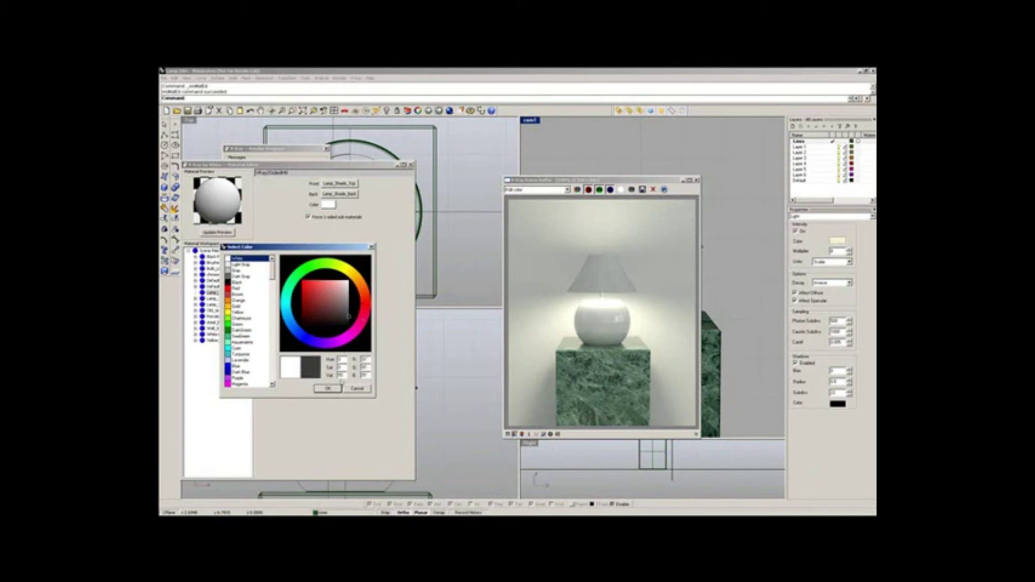
left_click(336, 390)
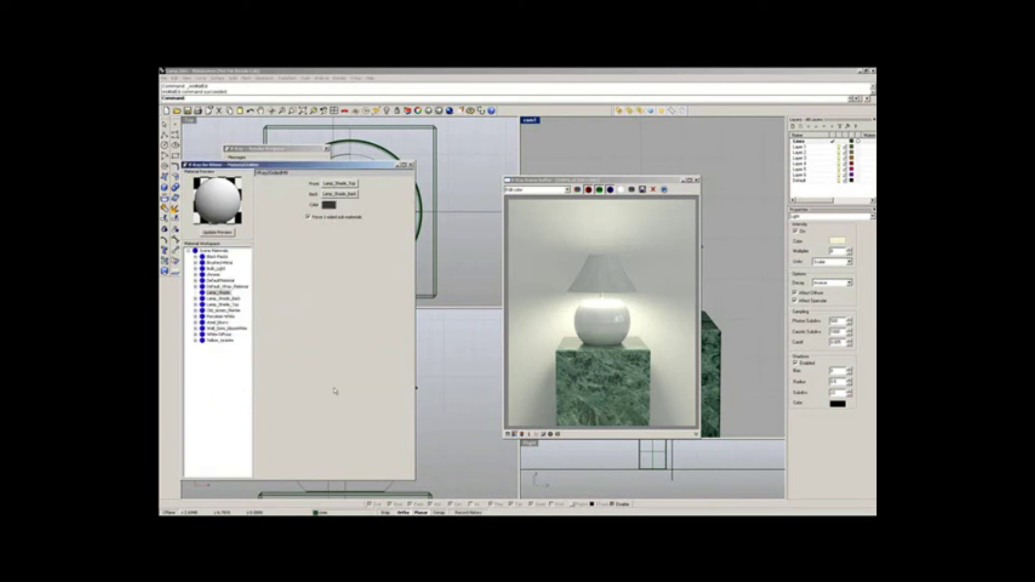
Step: Fine-tune the Lamp_Shade grey to a brightness (Val) of 50
left_click(328, 205)
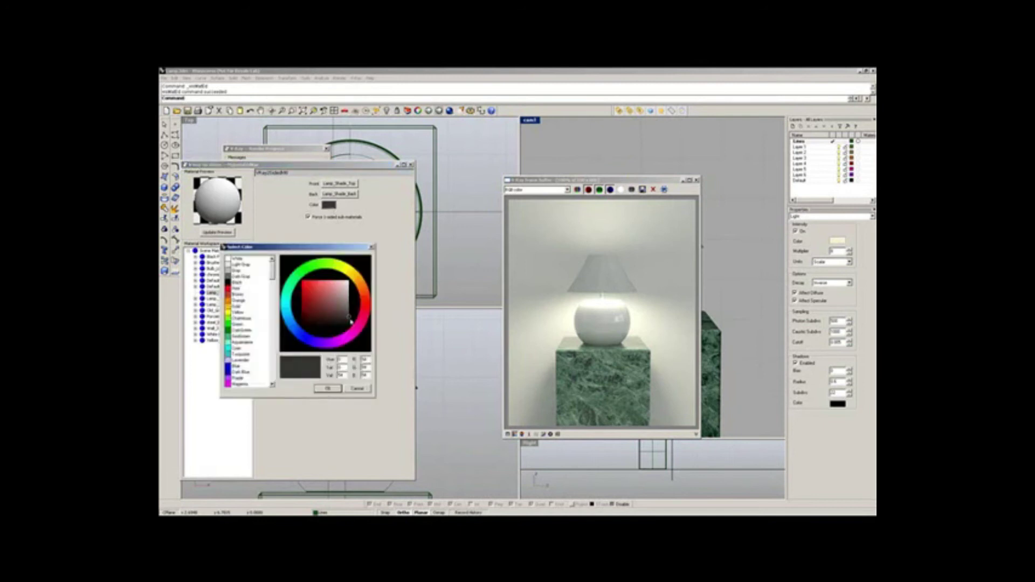
left_click_drag(350, 319, 354, 322)
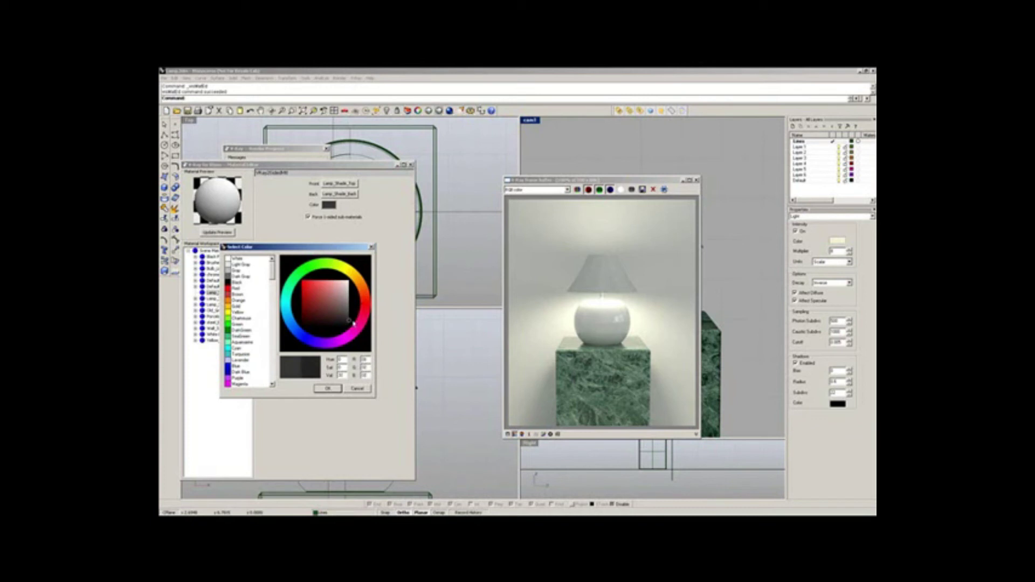
double_click(342, 373)
type("50")
left_click(335, 392)
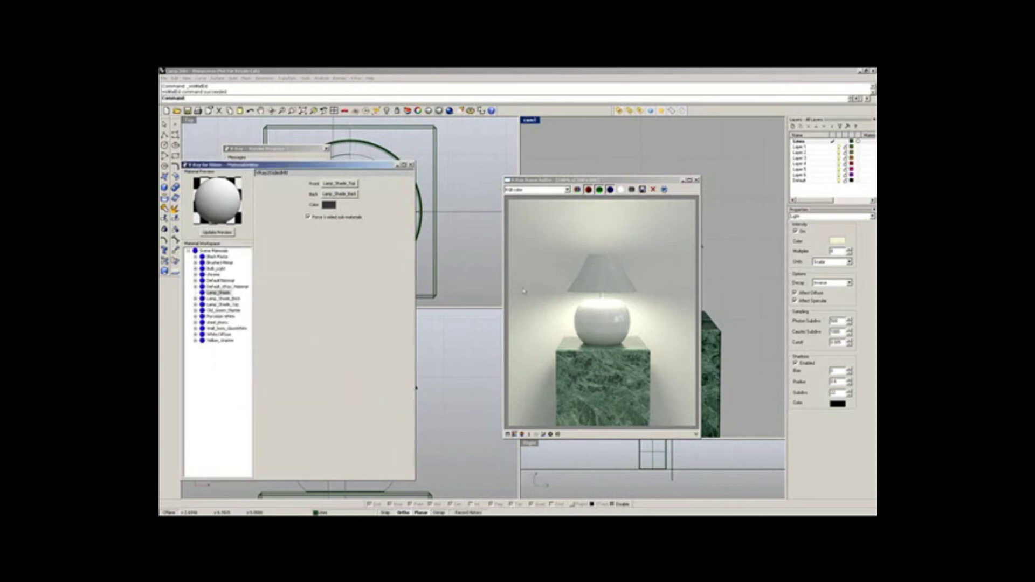
Step: Move the render window aside and select the lamp shade in the camera view
left_click(623, 184)
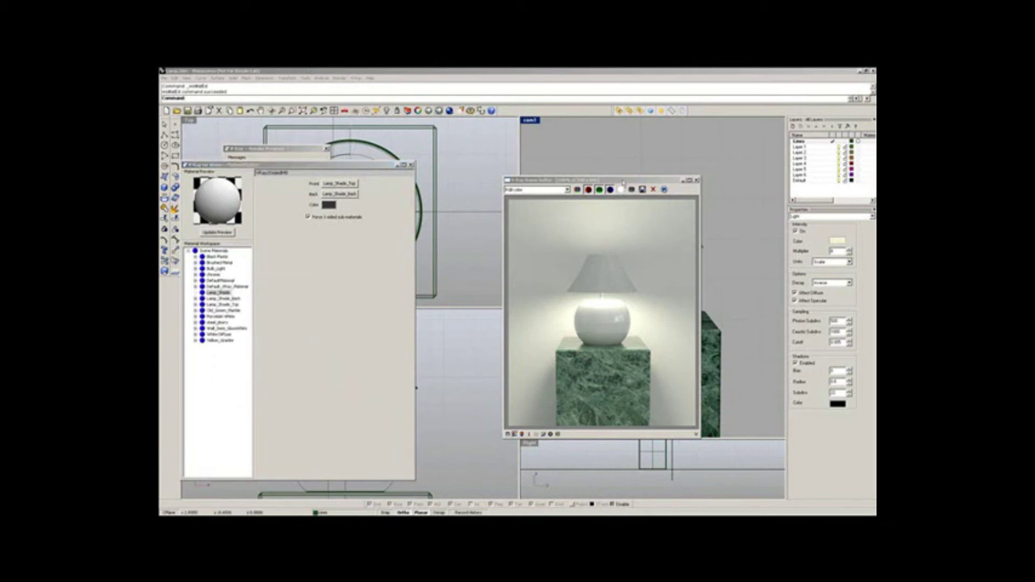
left_click_drag(623, 183, 571, 186)
left_click(675, 235)
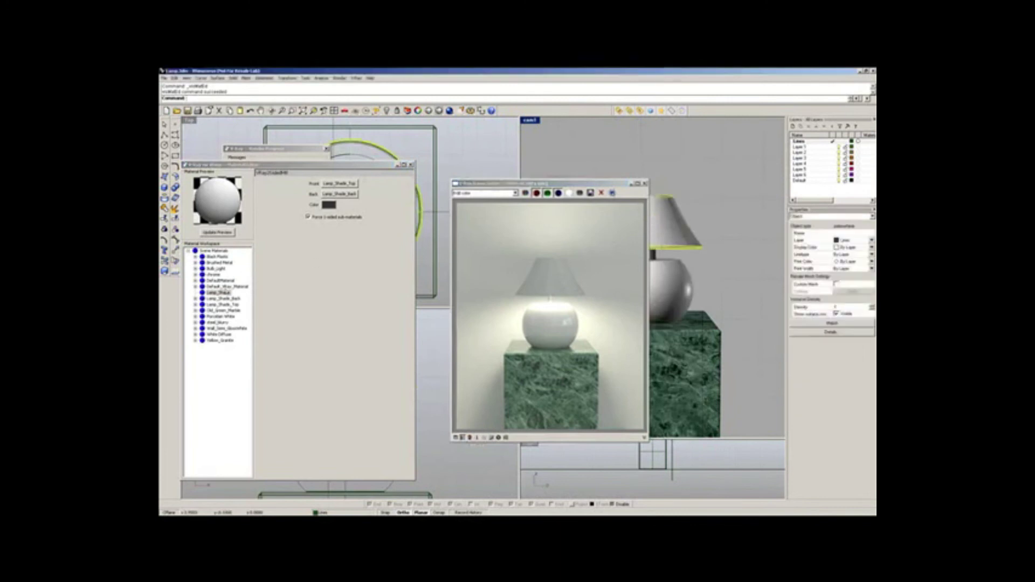
Step: Assign Lamp_Shade to the shade, re-render, then select the pedestal box and Yellow_Granite material
right_click(215, 292)
left_click(257, 346)
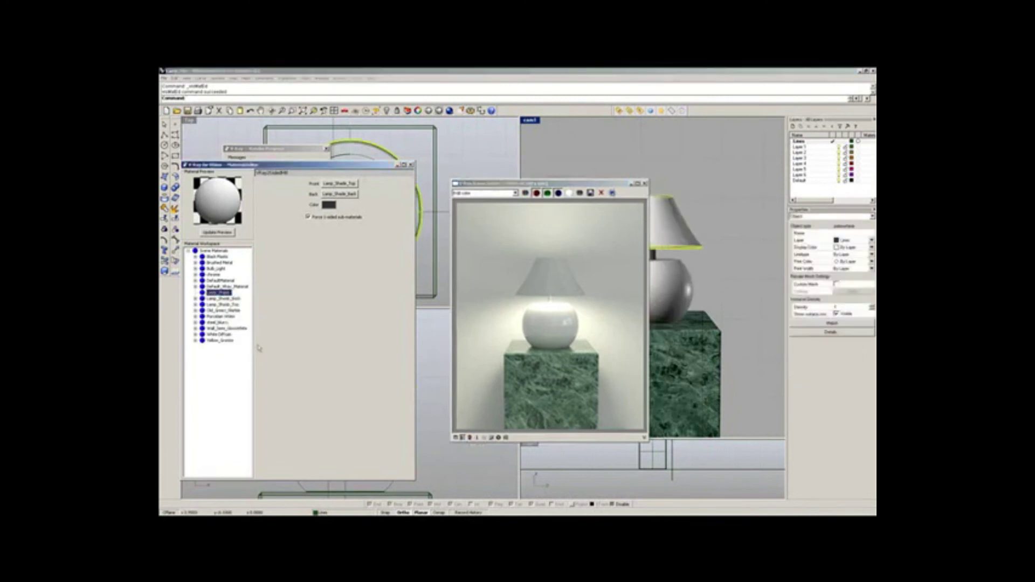
left_click(651, 111)
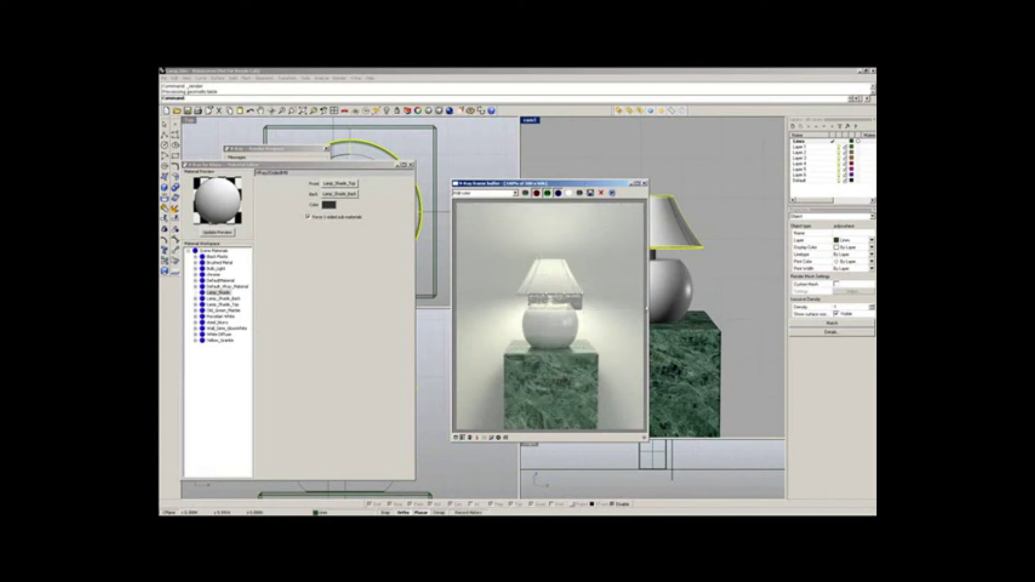
left_click(682, 358)
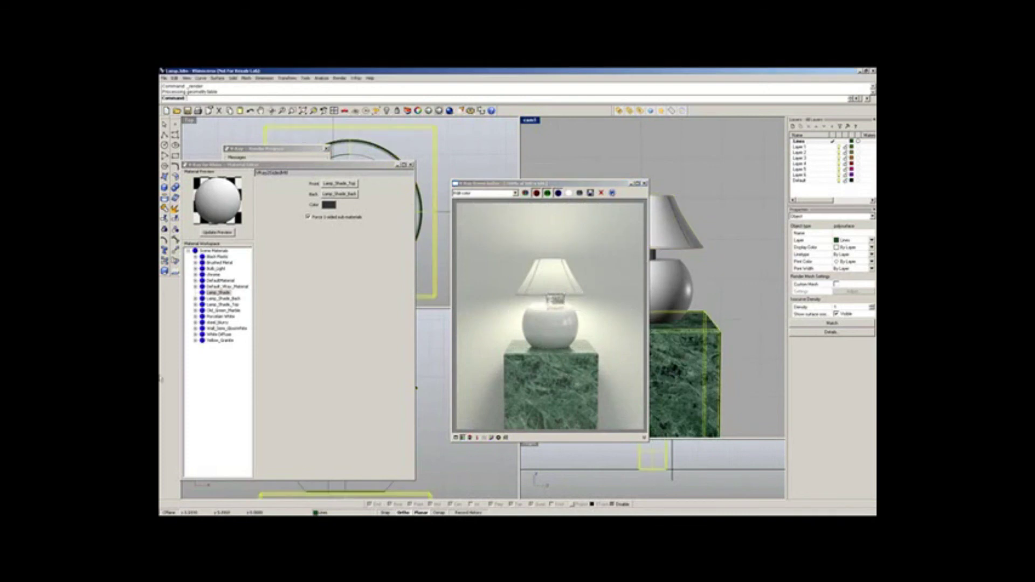
left_click(221, 341)
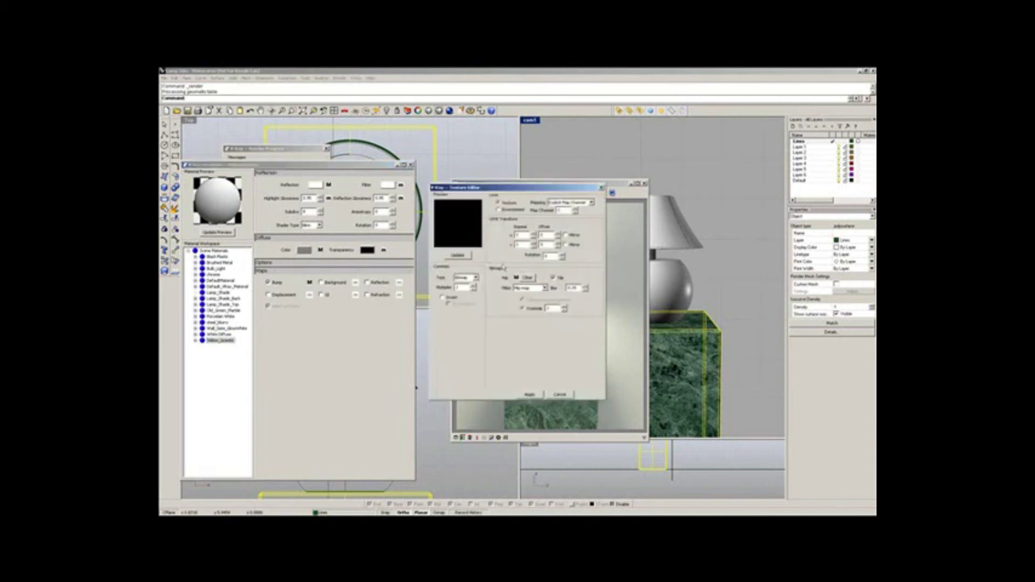
Step: Apply the granite texture and assign the Yellow_Granite material to the pedestal box
left_click(458, 255)
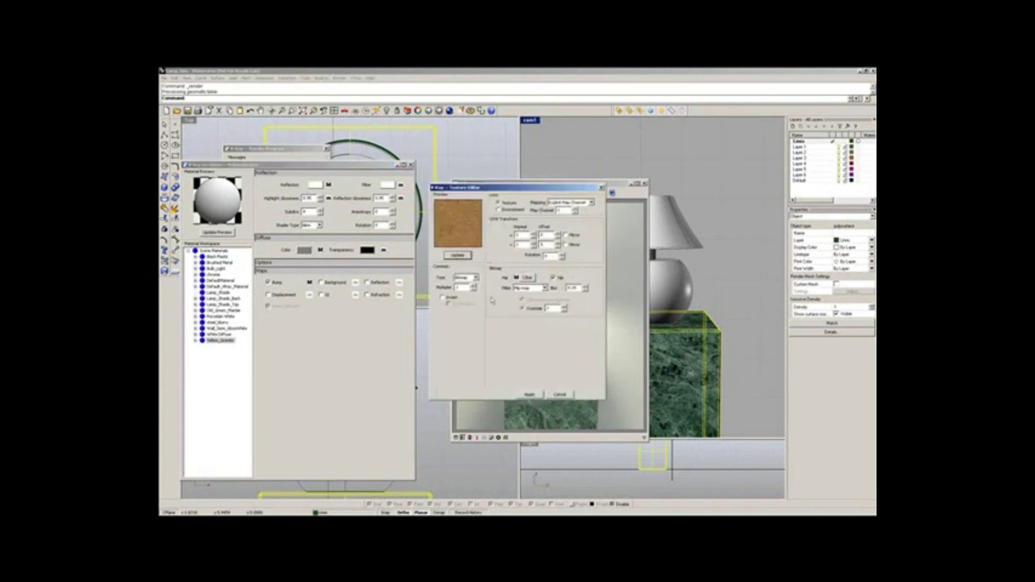
left_click(531, 395)
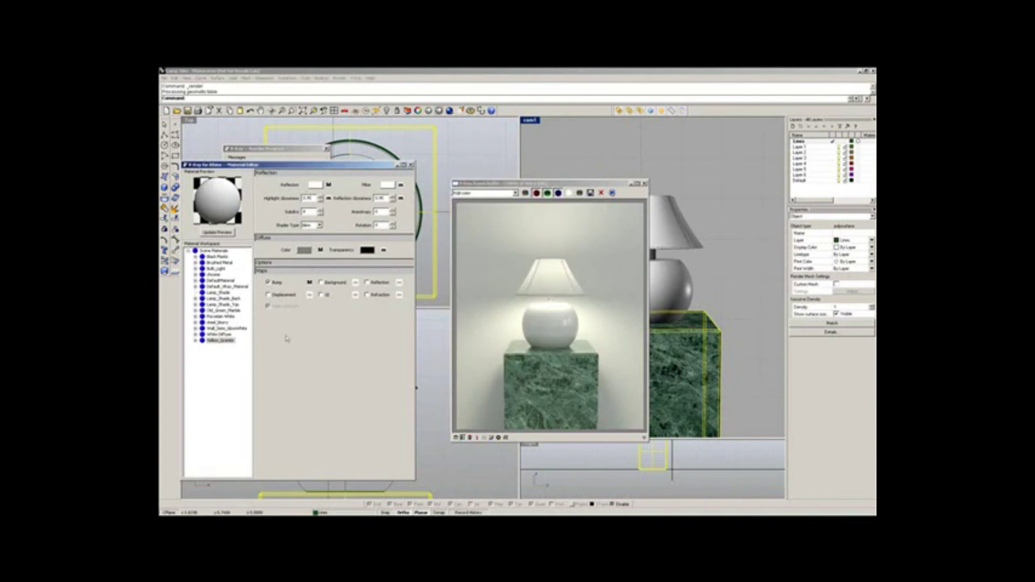
right_click(221, 340)
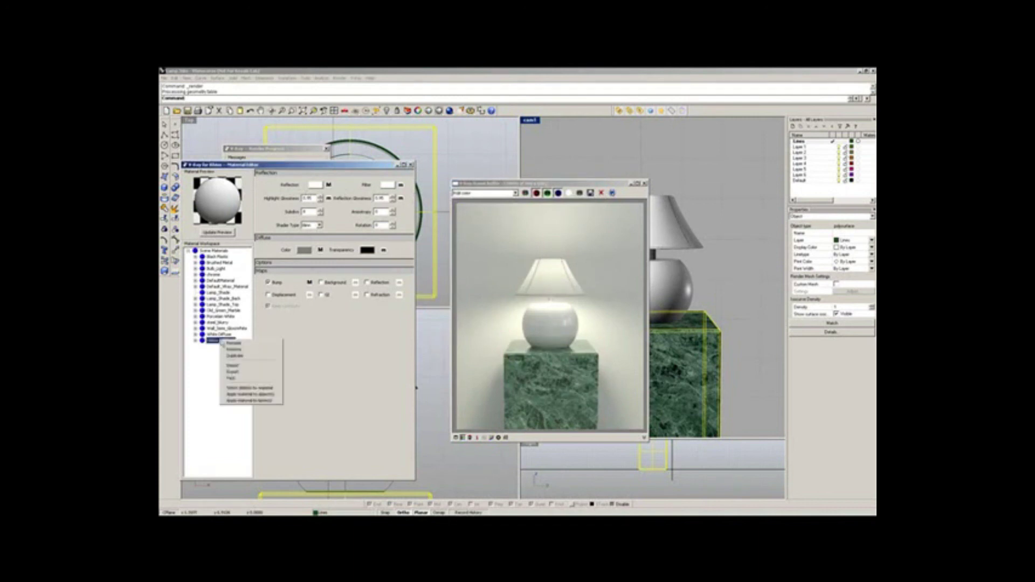
left_click(240, 395)
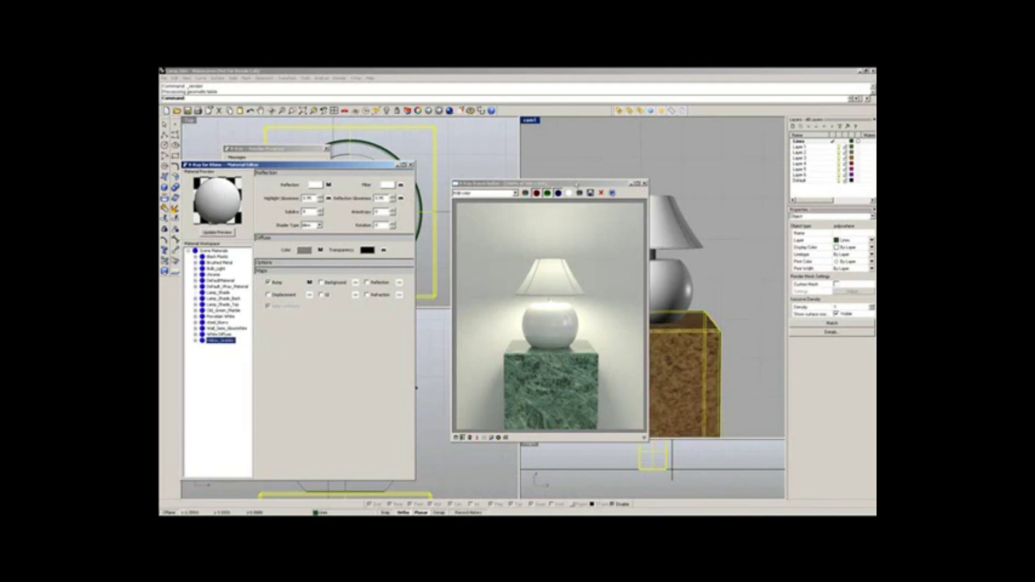
left_click_drag(576, 184, 459, 174)
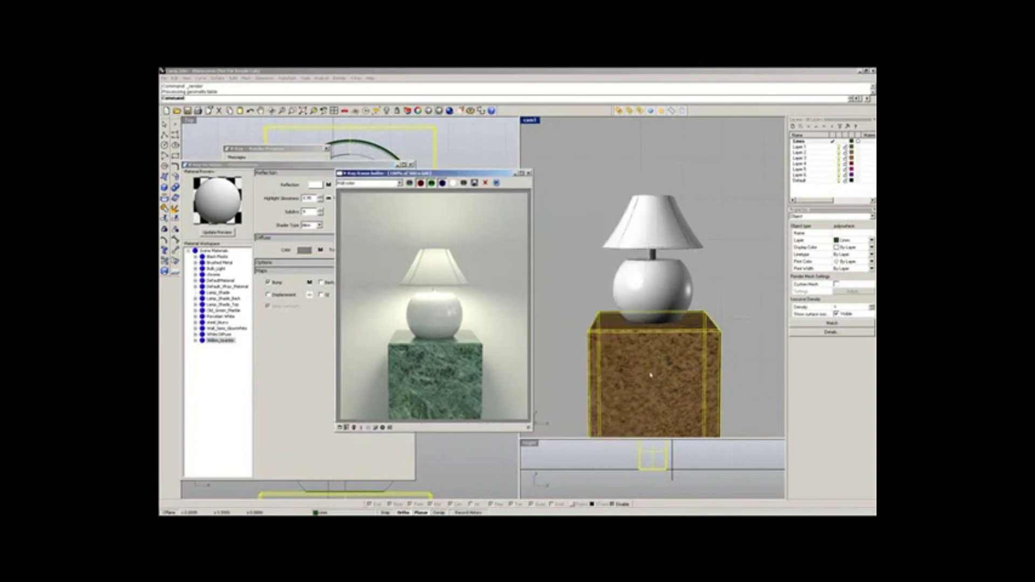
Step: Set the pedestal's texture mapping UVW Repeat U and V both to 2
left_click(864, 216)
left_click(818, 242)
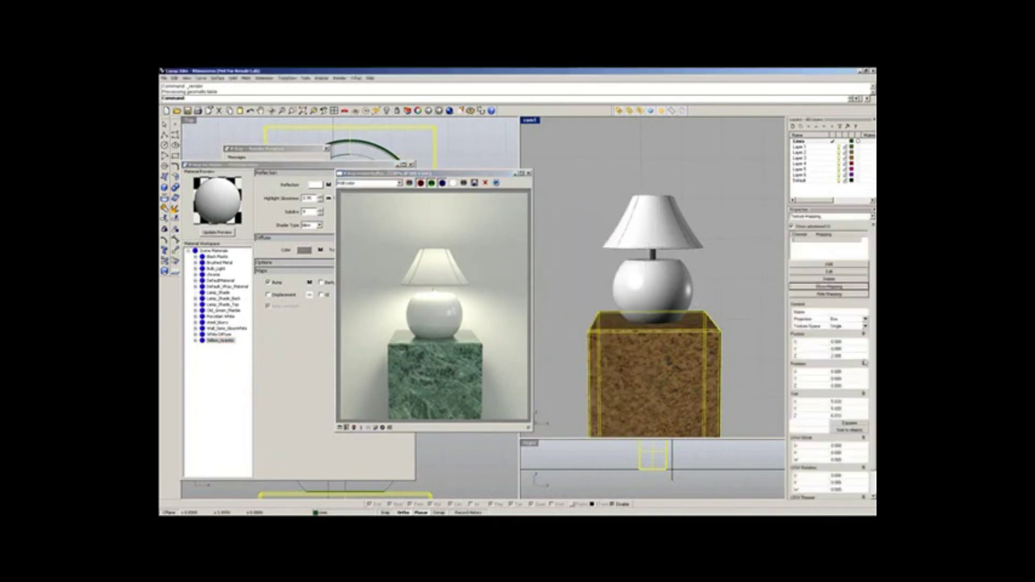
scroll(874, 354, "down", 2)
double_click(837, 479)
type("2")
key("Tab")
type("2")
key("Return")
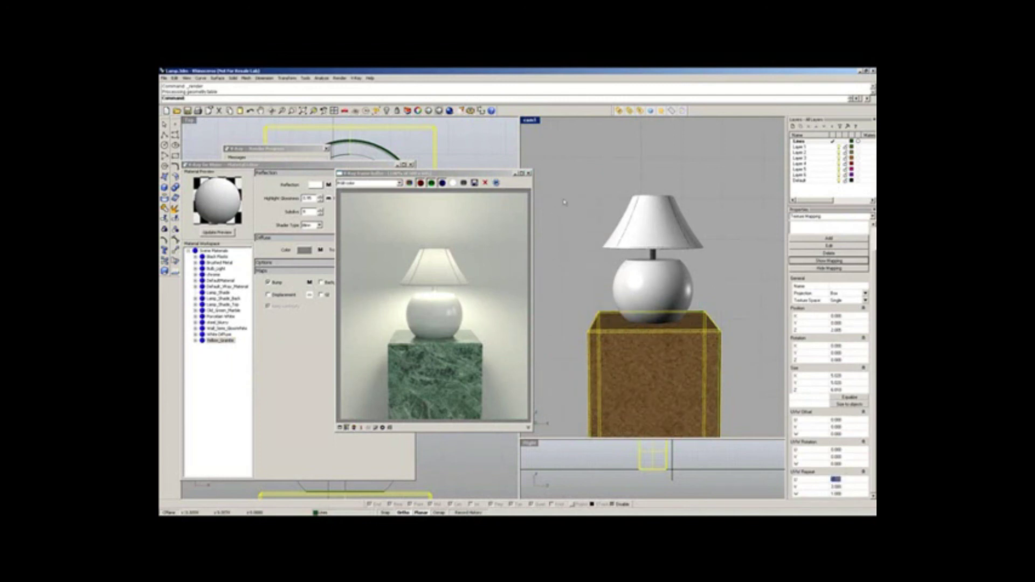
Step: Deselect the pedestal, zoom the cam1 view, and move the frame buffer aside
left_click(565, 202)
scroll(661, 263, "up", 3)
scroll(662, 263, "up", 2)
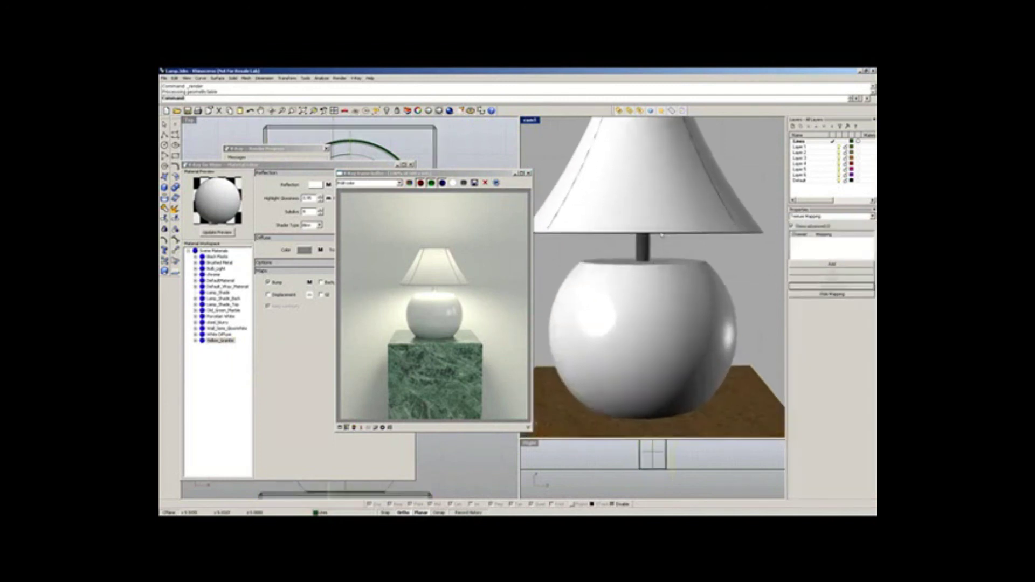
scroll(668, 269, "down", 1)
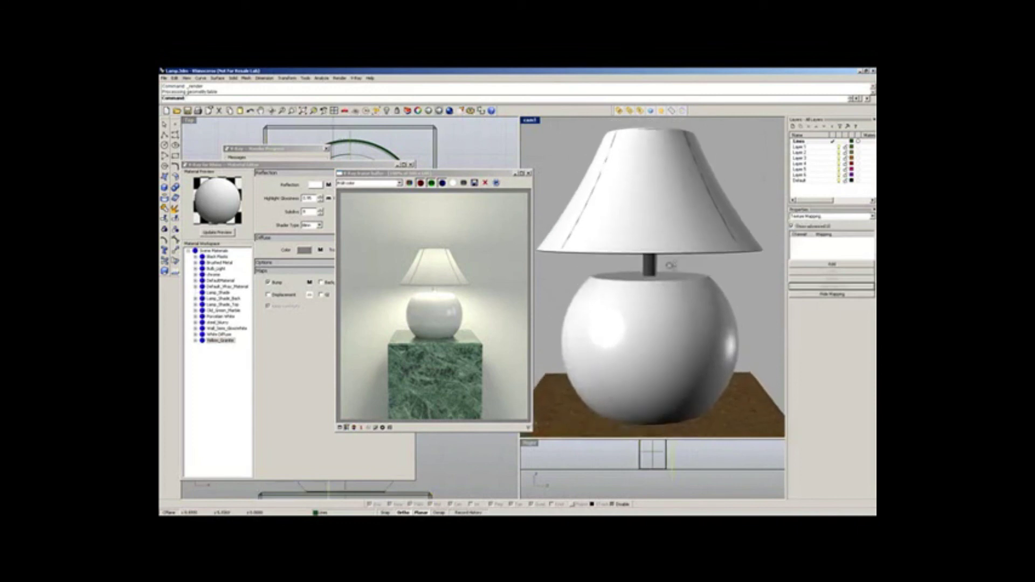
scroll(671, 265, "down", 1)
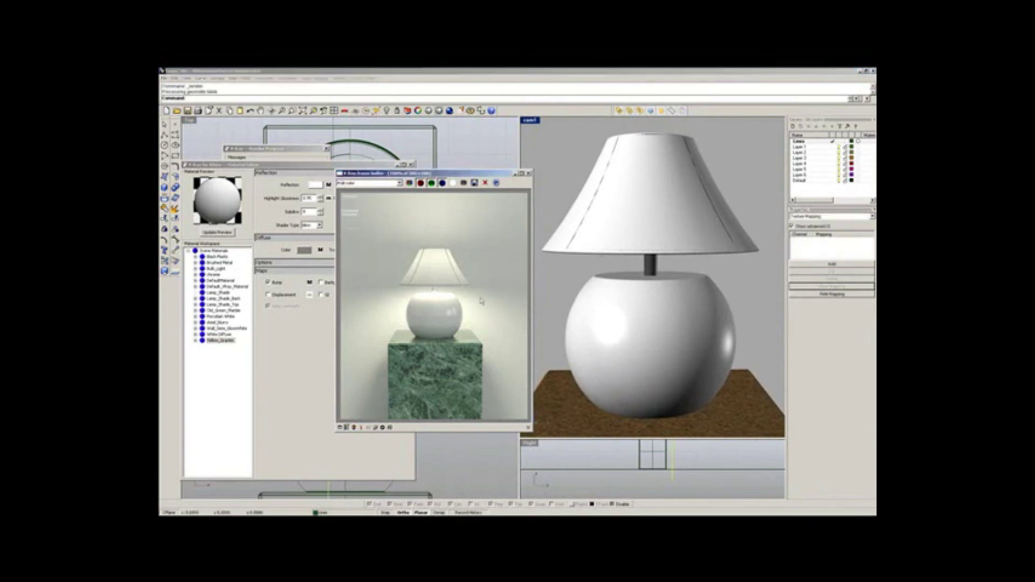
left_click_drag(431, 173, 562, 188)
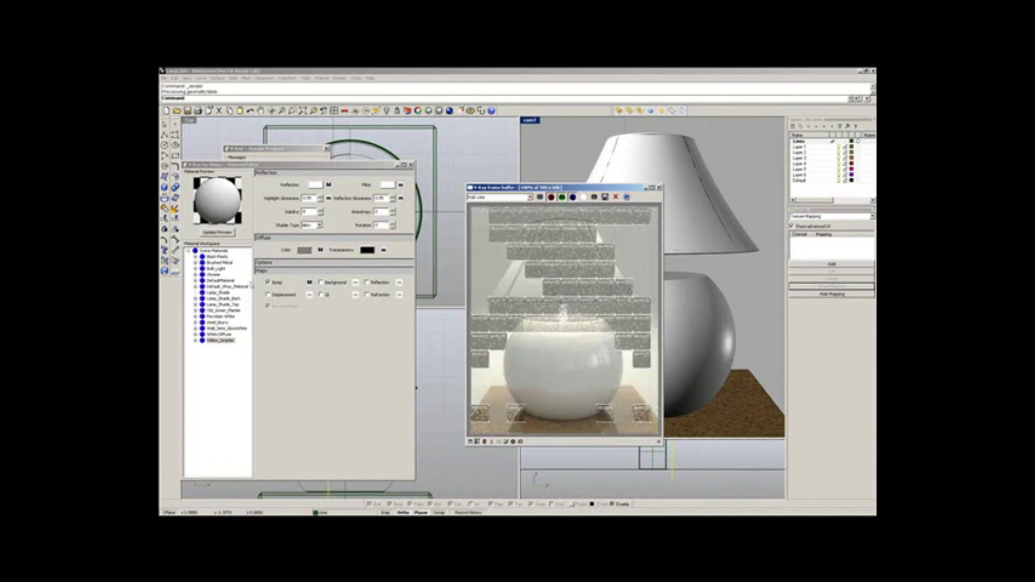
Step: Check the Lamp_Shade two-sided material, close the Material Editor, and select the lamp's light
left_click(243, 299)
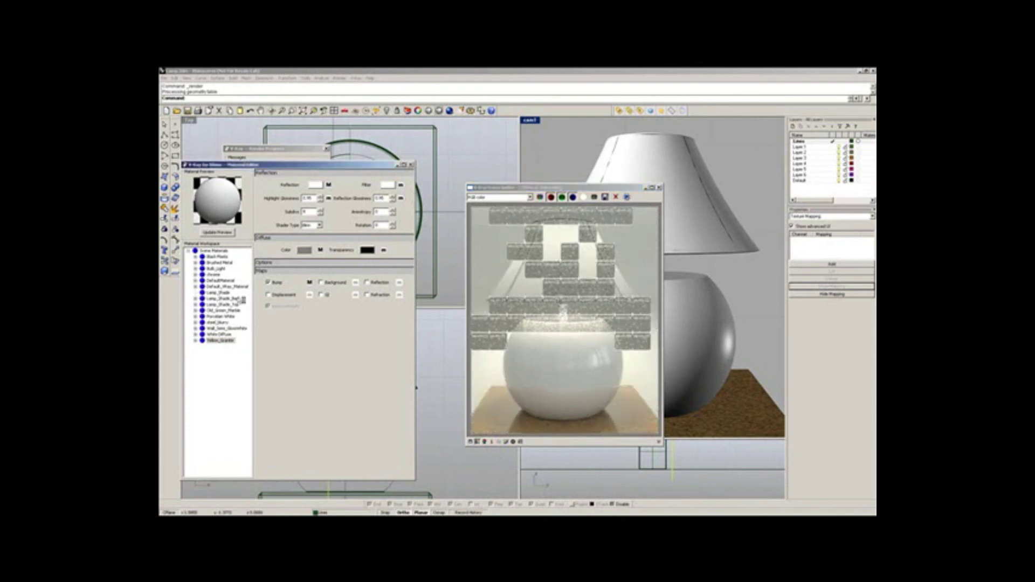
left_click(219, 292)
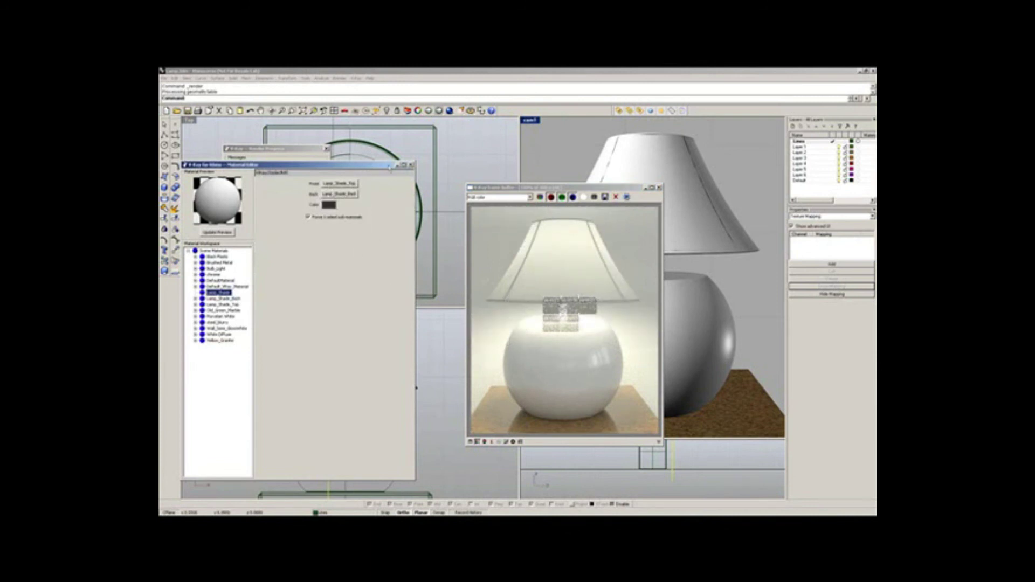
left_click(410, 165)
left_click(350, 352)
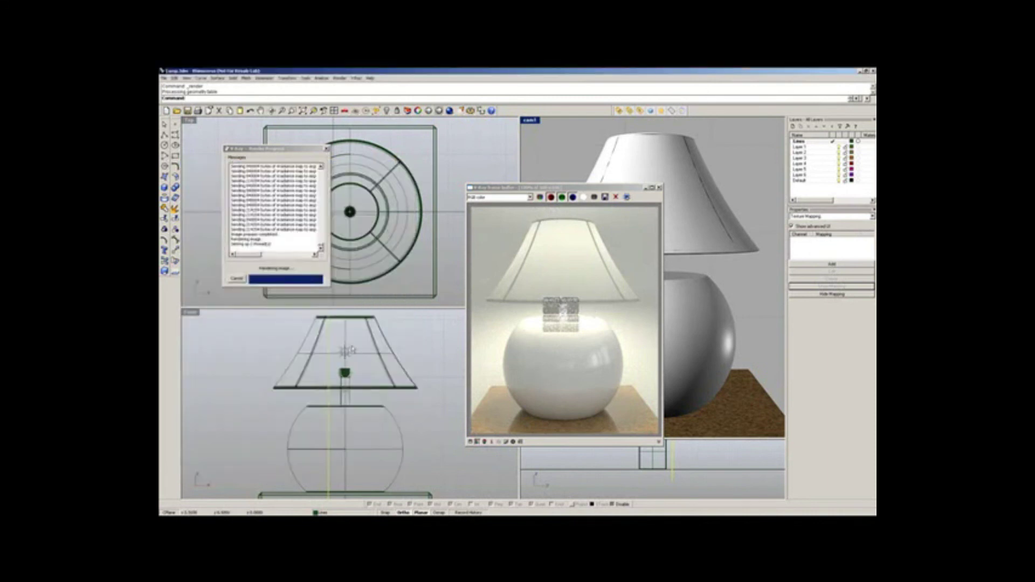